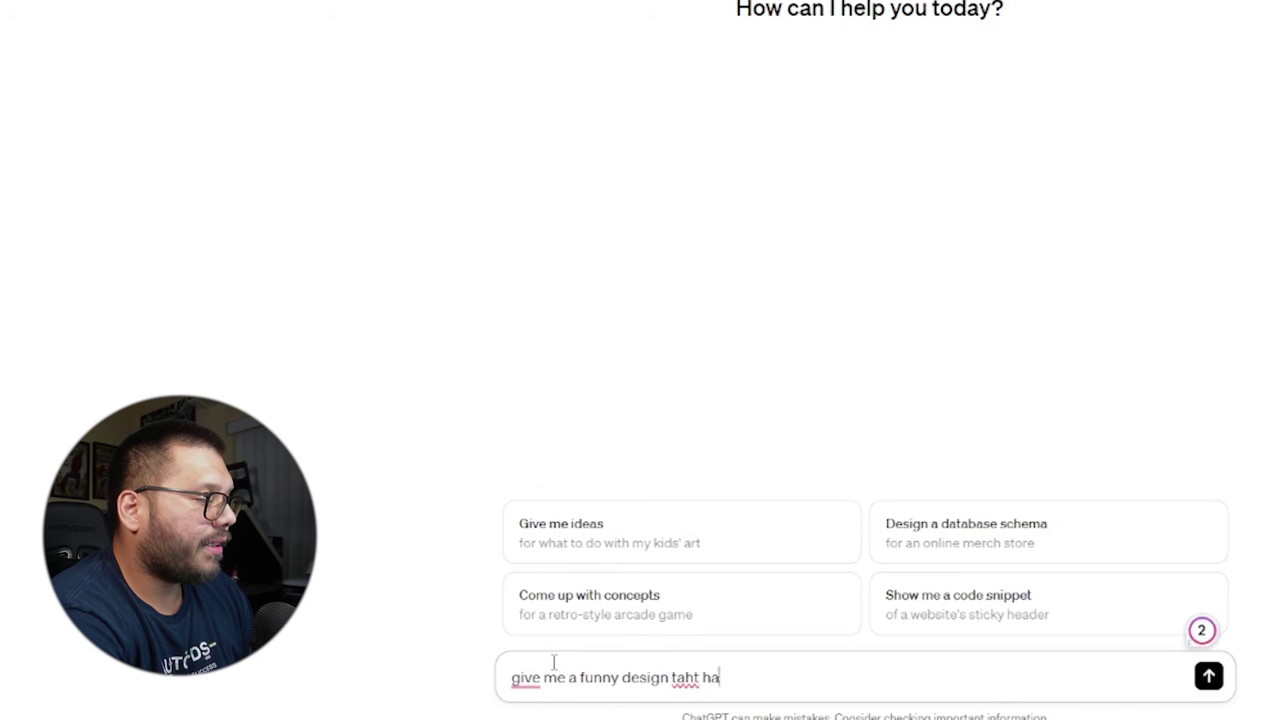
Ask ChatGPT to "give me a funny design that has to do with sports cars that are tuned" and copy the sports car description from its answer
text(ith)
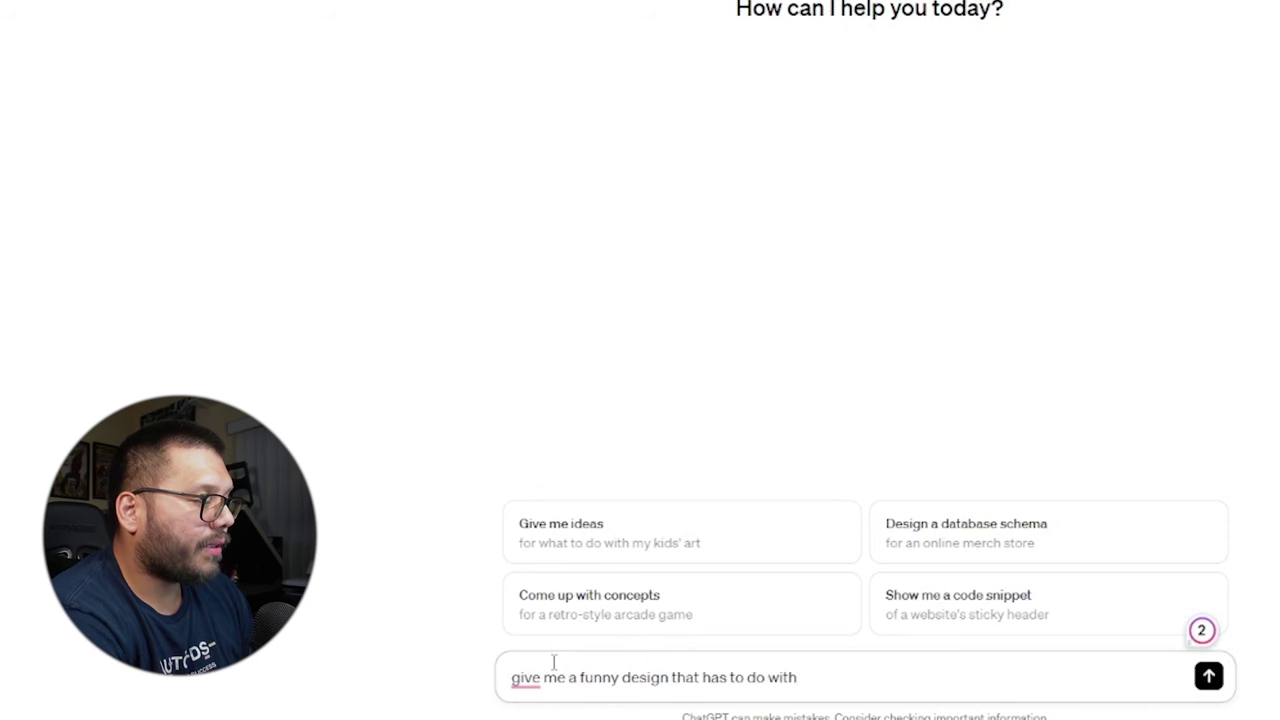
text( sports cars that are tuned)
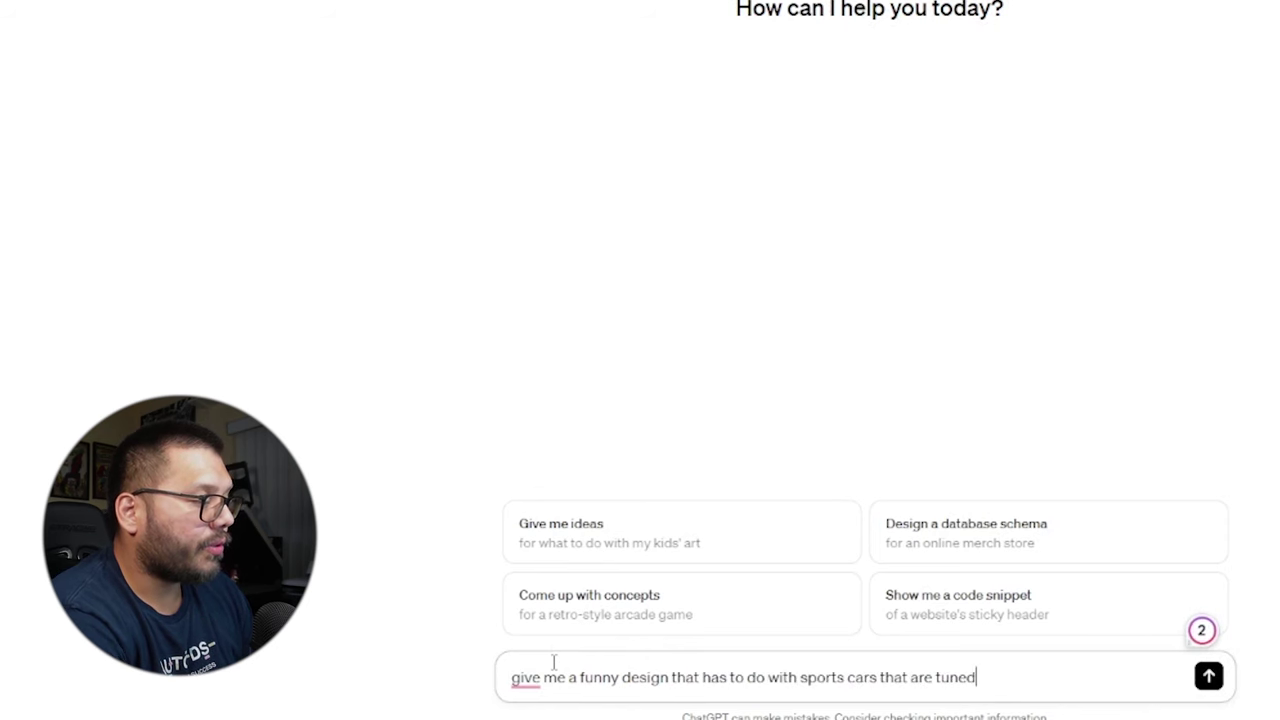
key(Return)
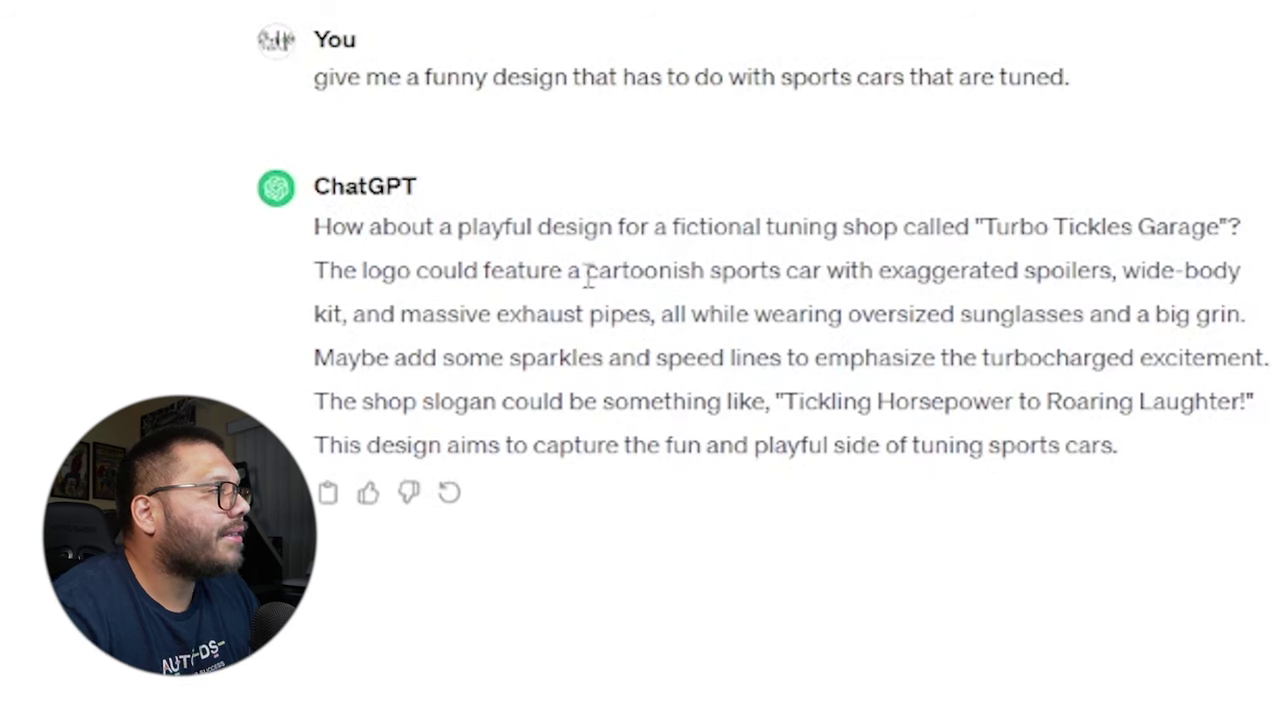
drag(709, 272, 1266, 358)
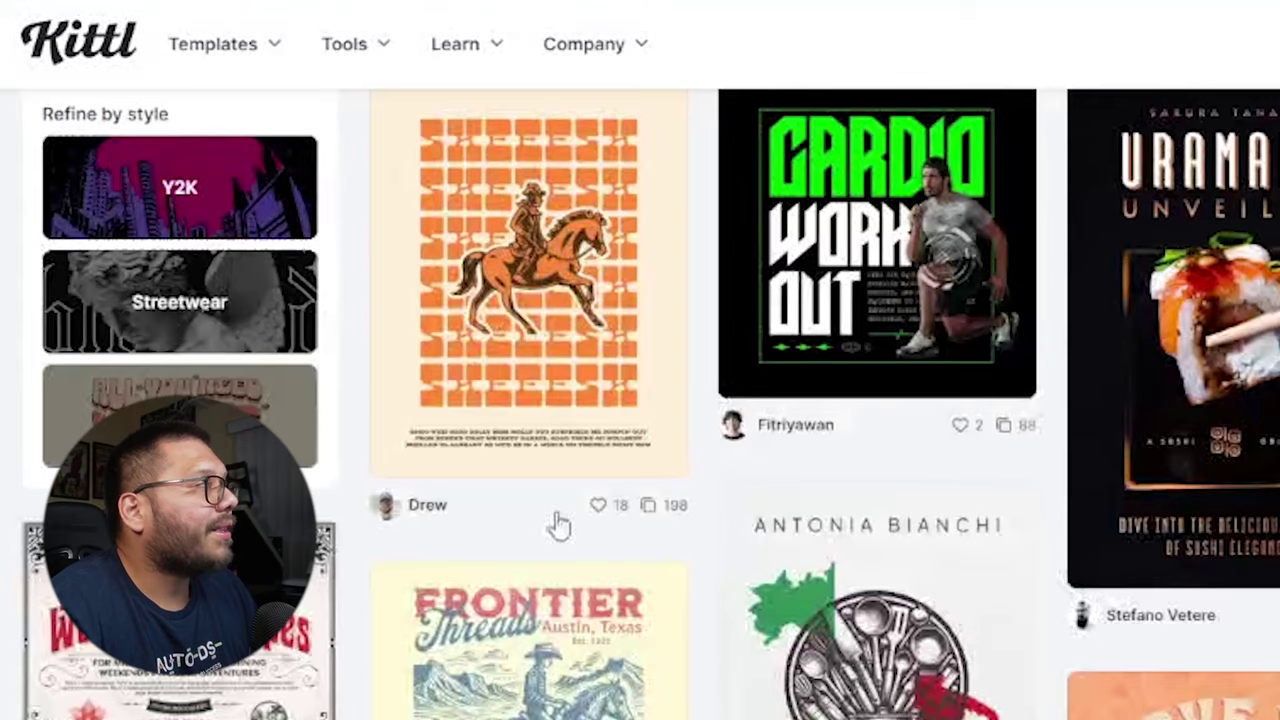
Switch to Kittl and create a new project with a 15 × 15 inch artboard at 300 DPI
mouse_move(362, 45)
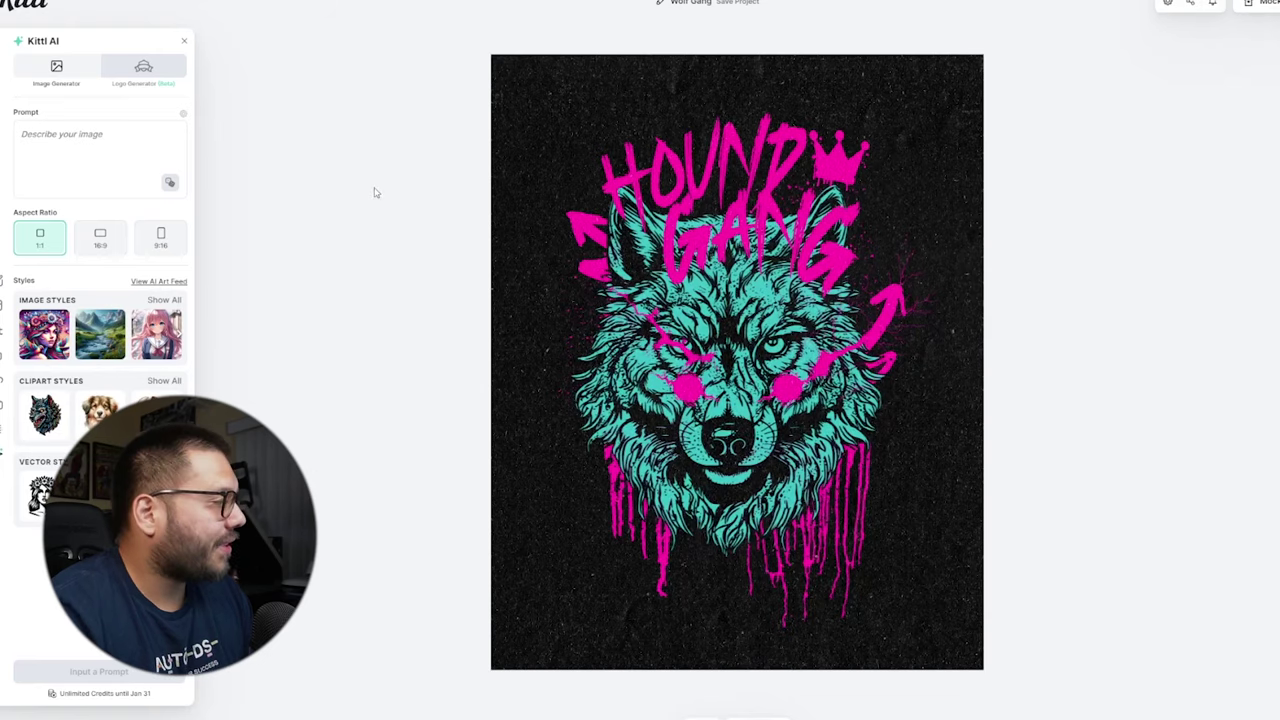
click(2, 280)
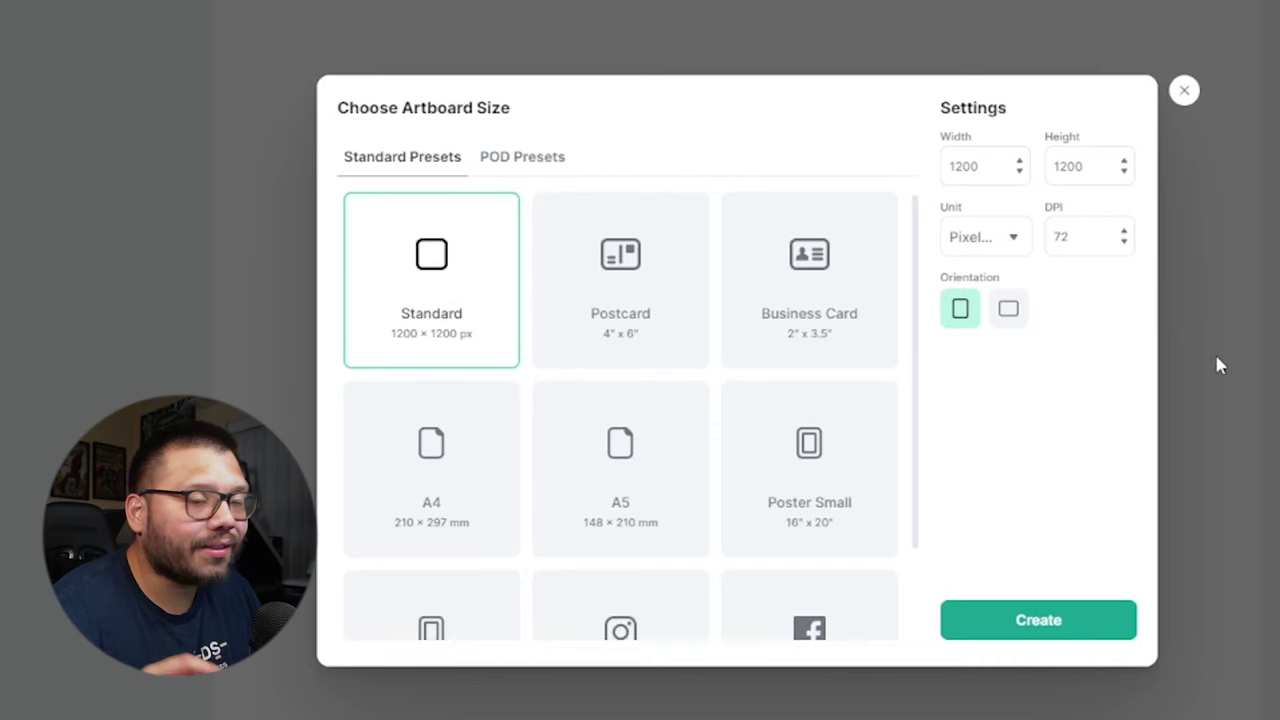
double_click(975, 165)
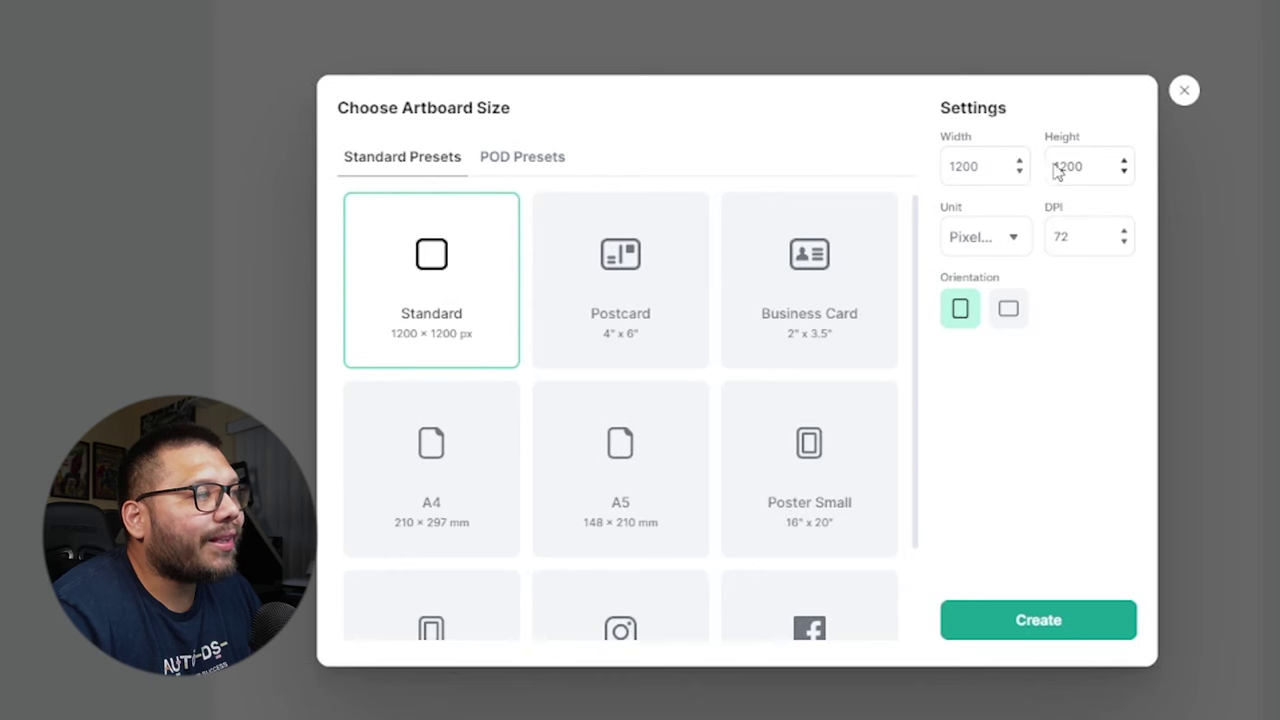
click(1090, 425)
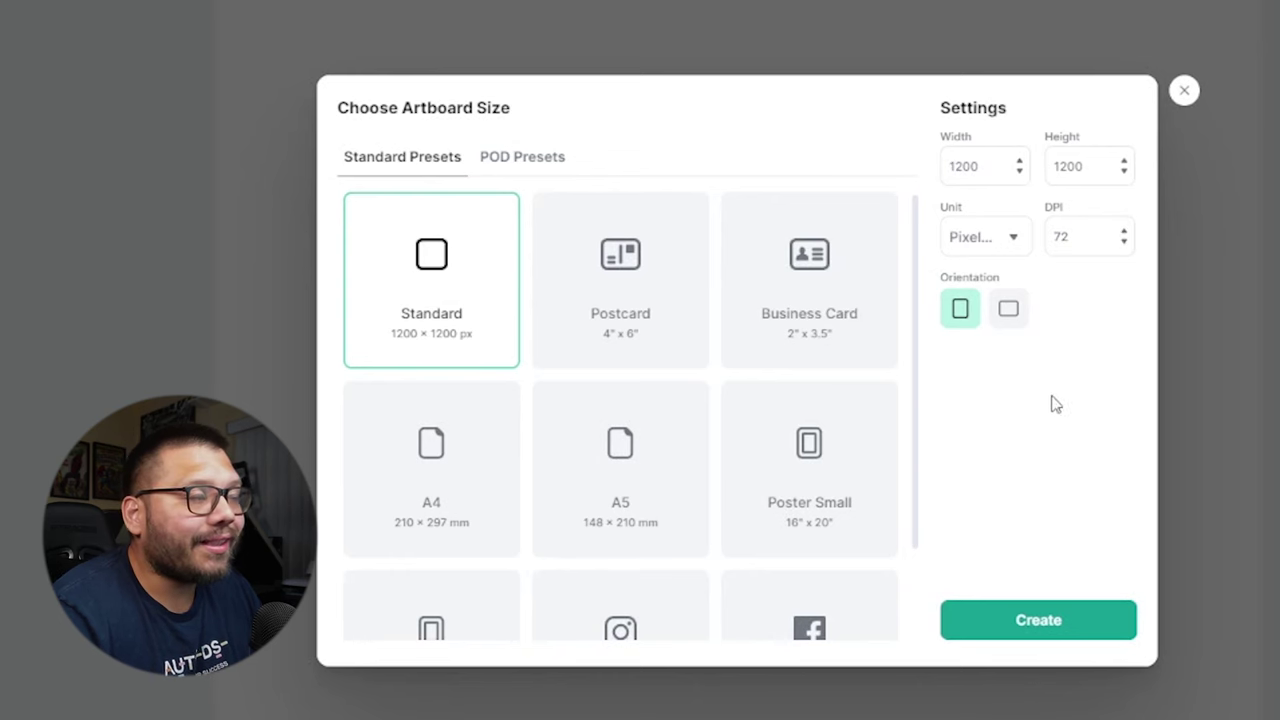
click(975, 242)
click(990, 290)
drag(984, 160, 937, 163)
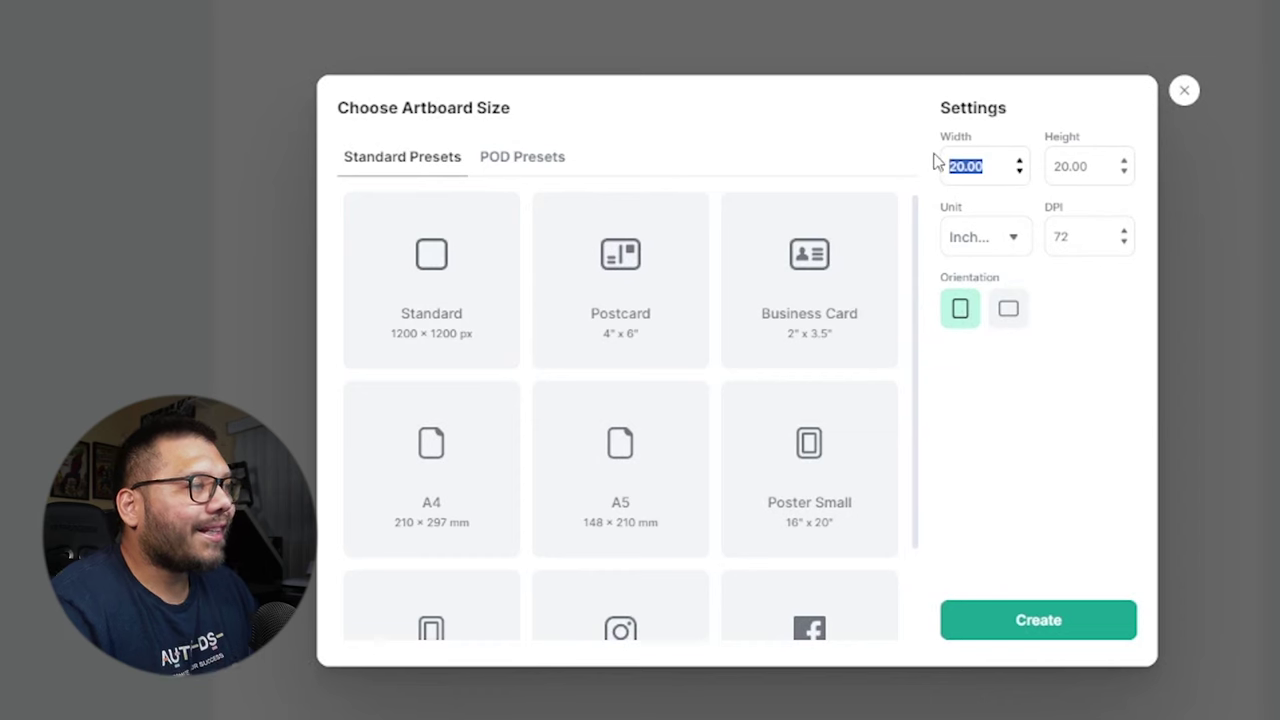
text(15)
key(Tab)
text(15)
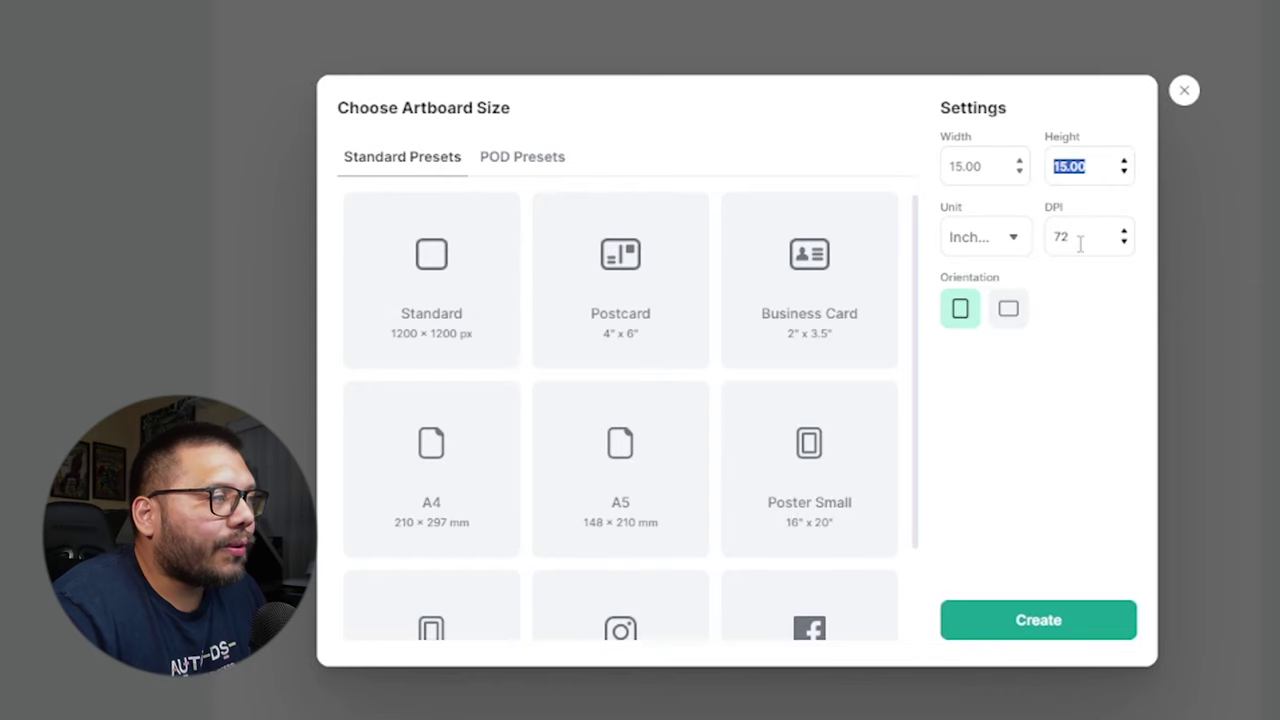
double_click(1080, 236)
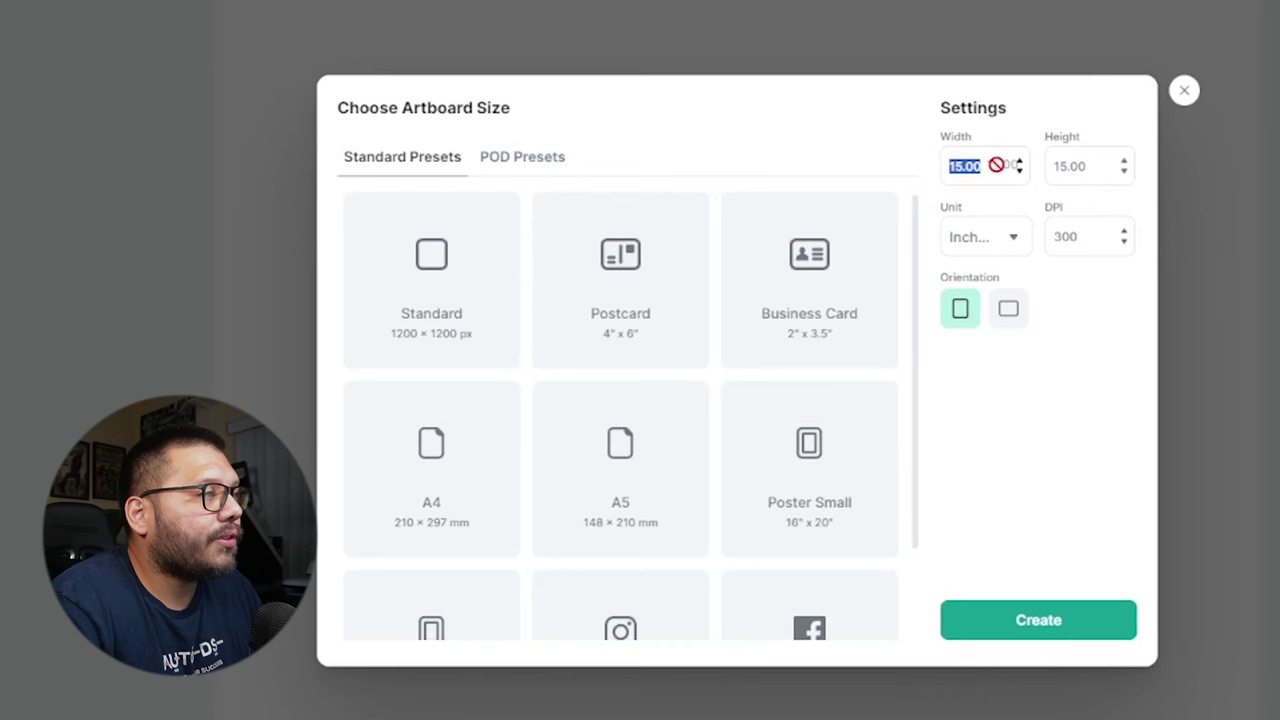
key(Tab)
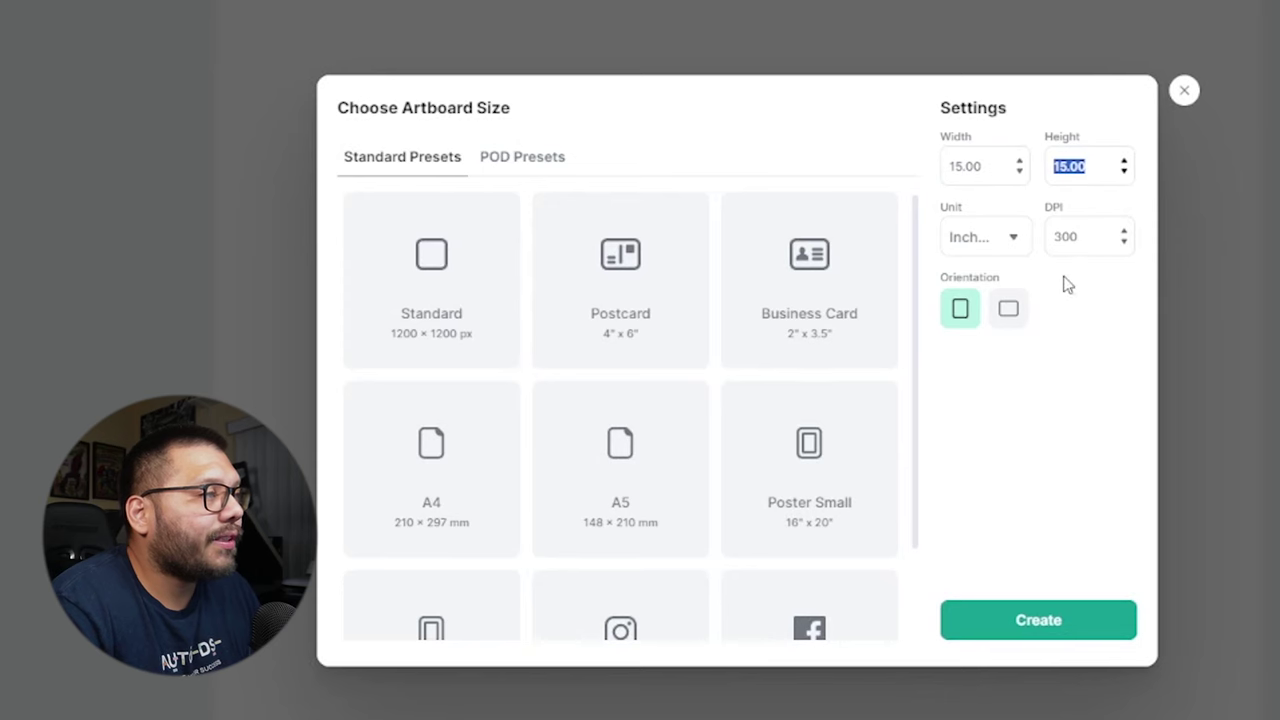
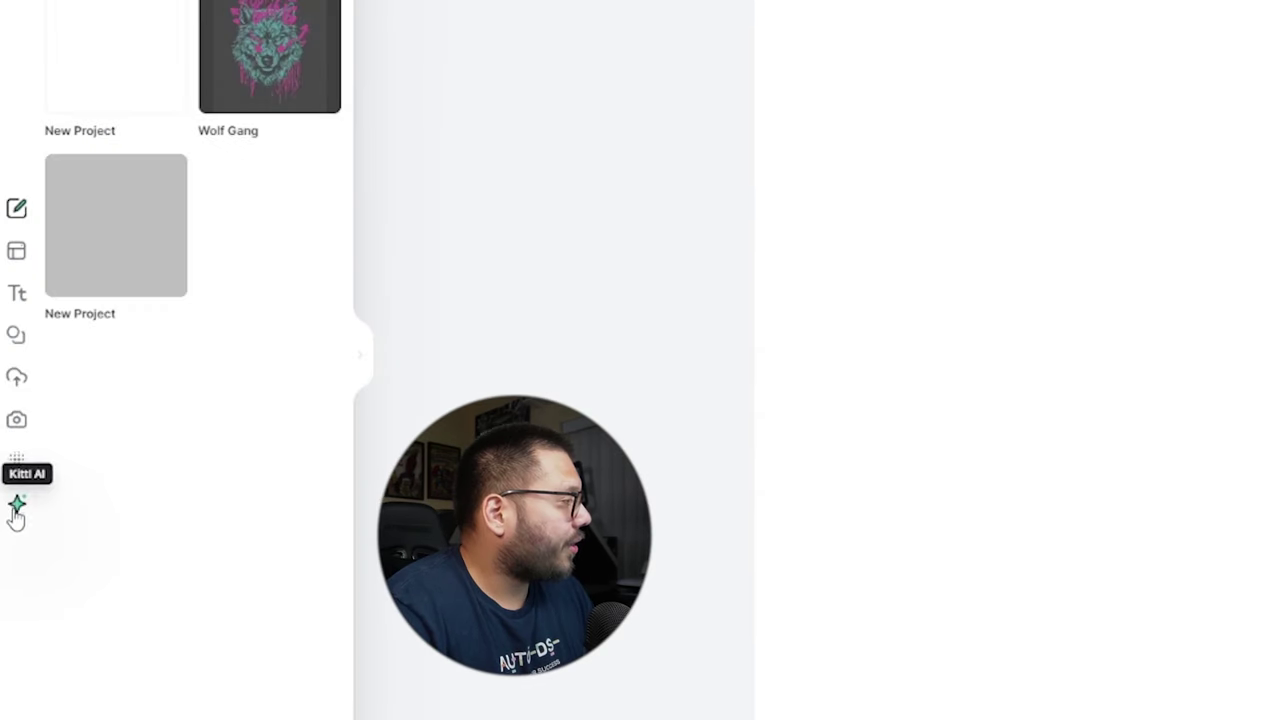
Open the Kittl AI image generator, browse the available styles and choose the Cartoon clipart style
click(16, 503)
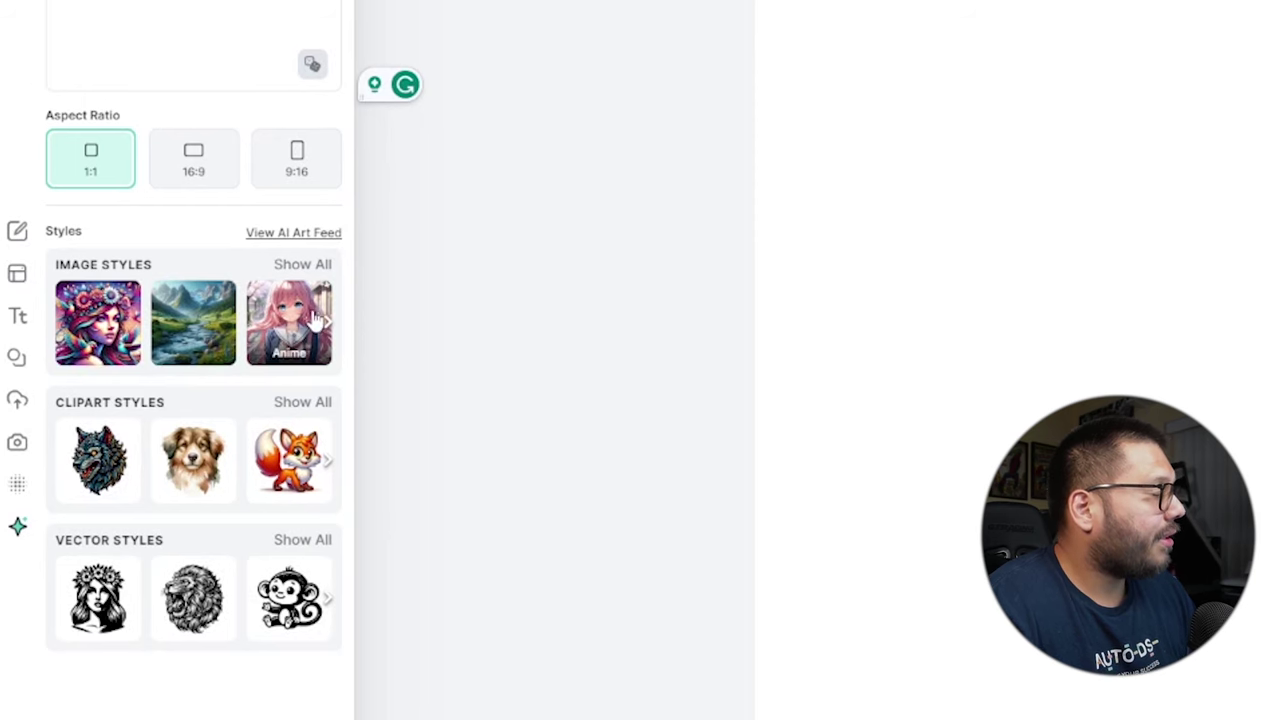
click(303, 265)
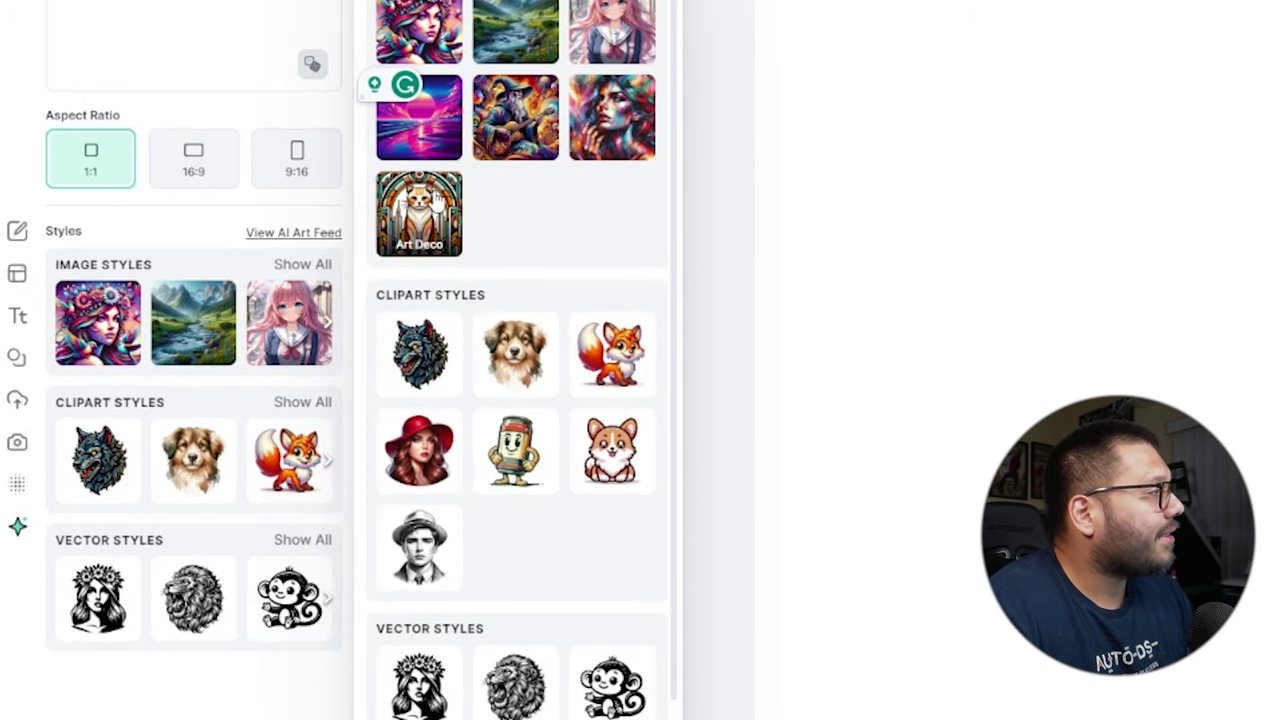
scroll(460, 220, down, 2)
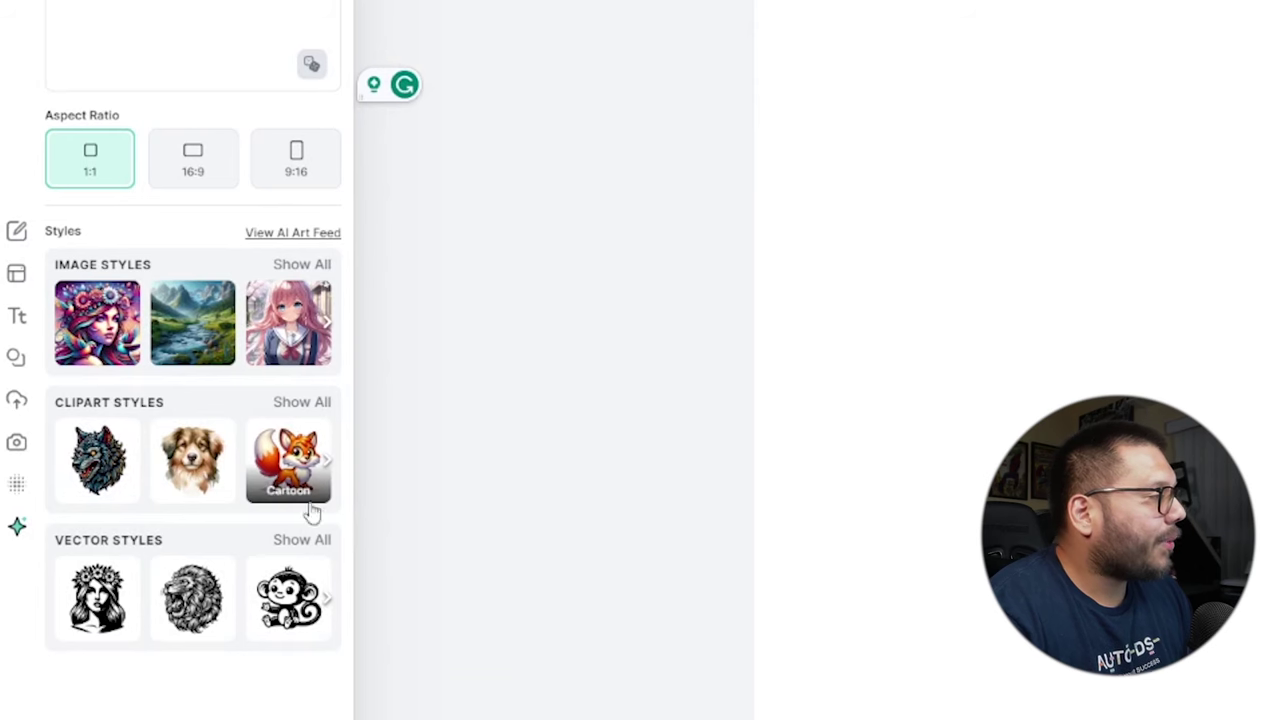
click(303, 484)
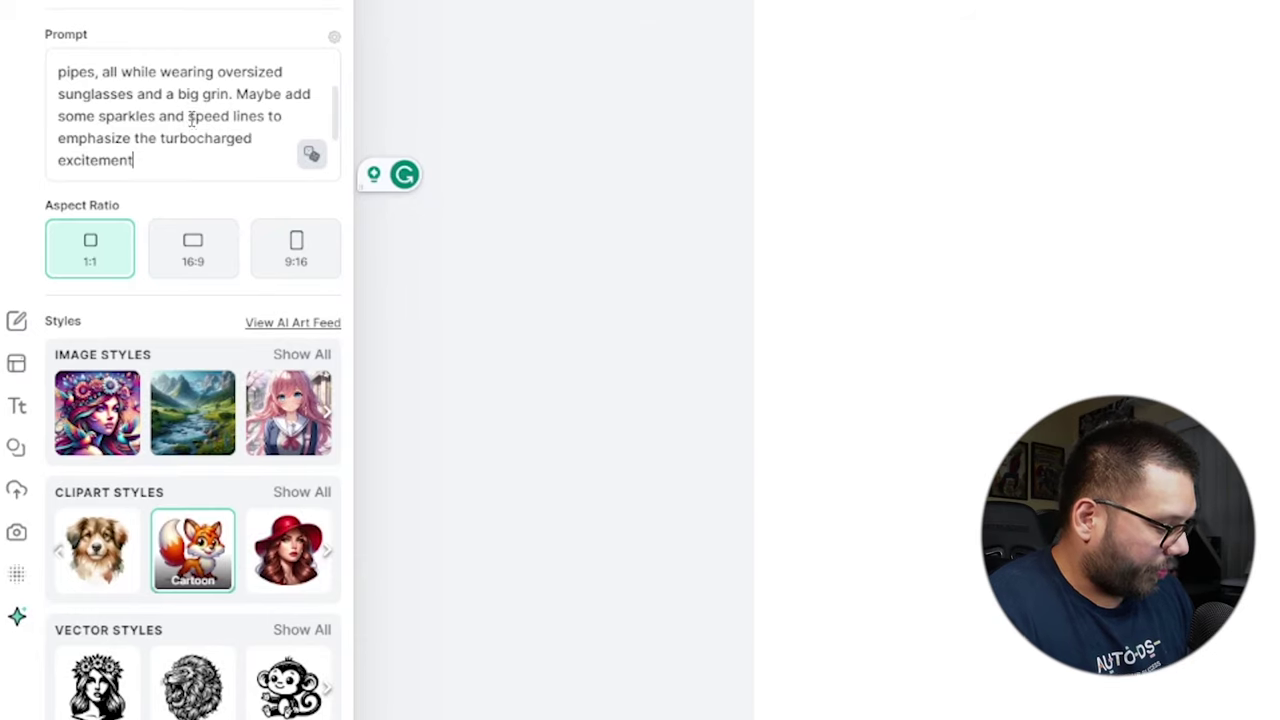
Paste the copied sports car description as the image prompt, add "a" at its beginning and remove "all while"
key(ctrl+v)
scroll(185, 125, up, 2)
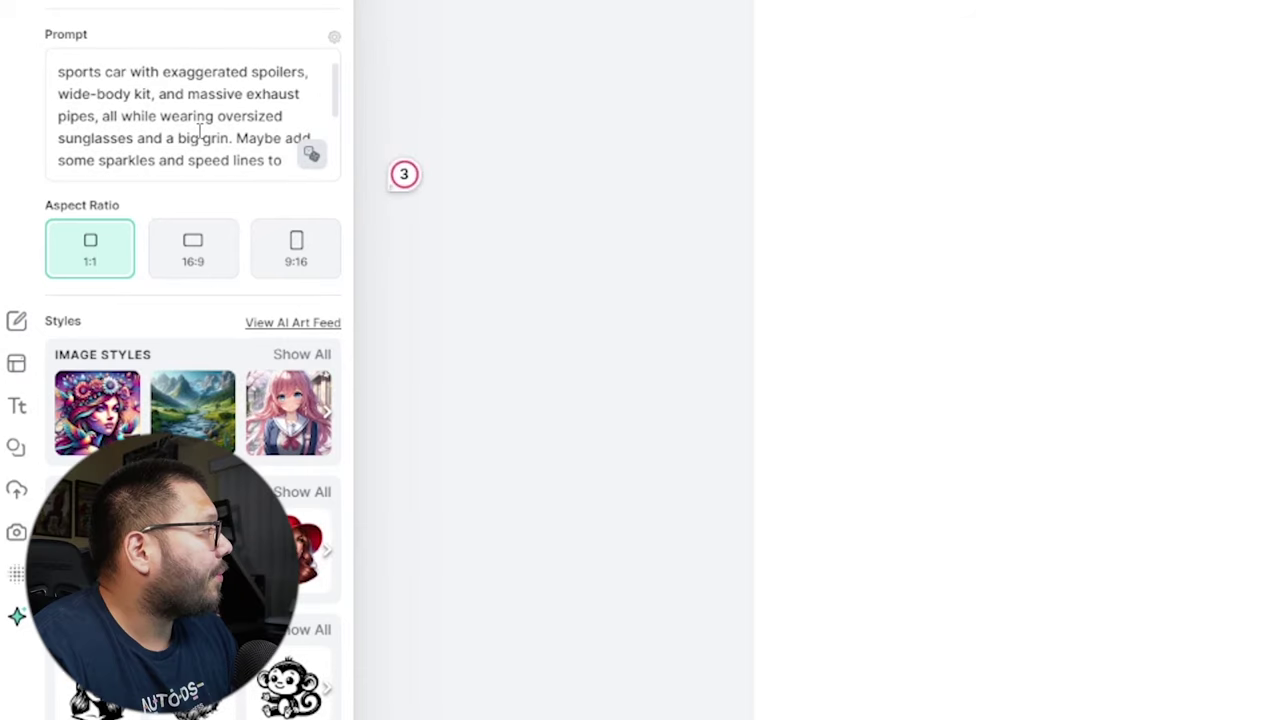
mouse_move(58, 80)
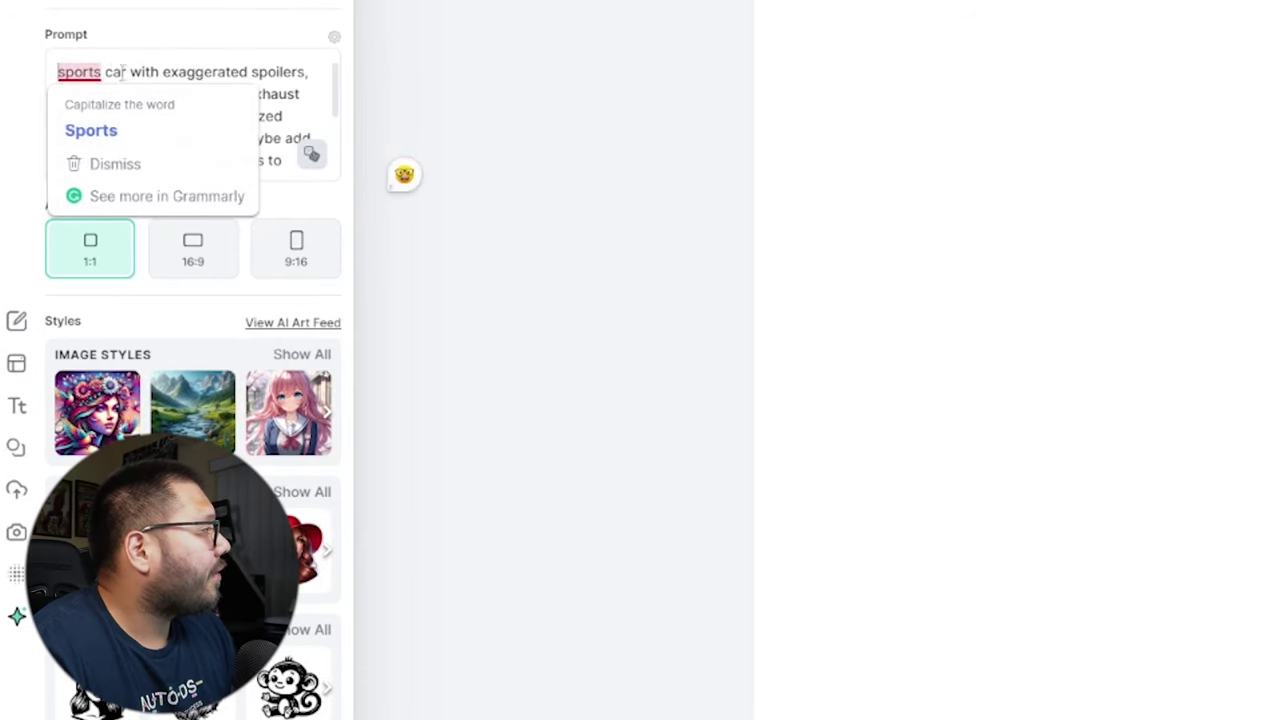
text(a)
mouse_move(172, 93)
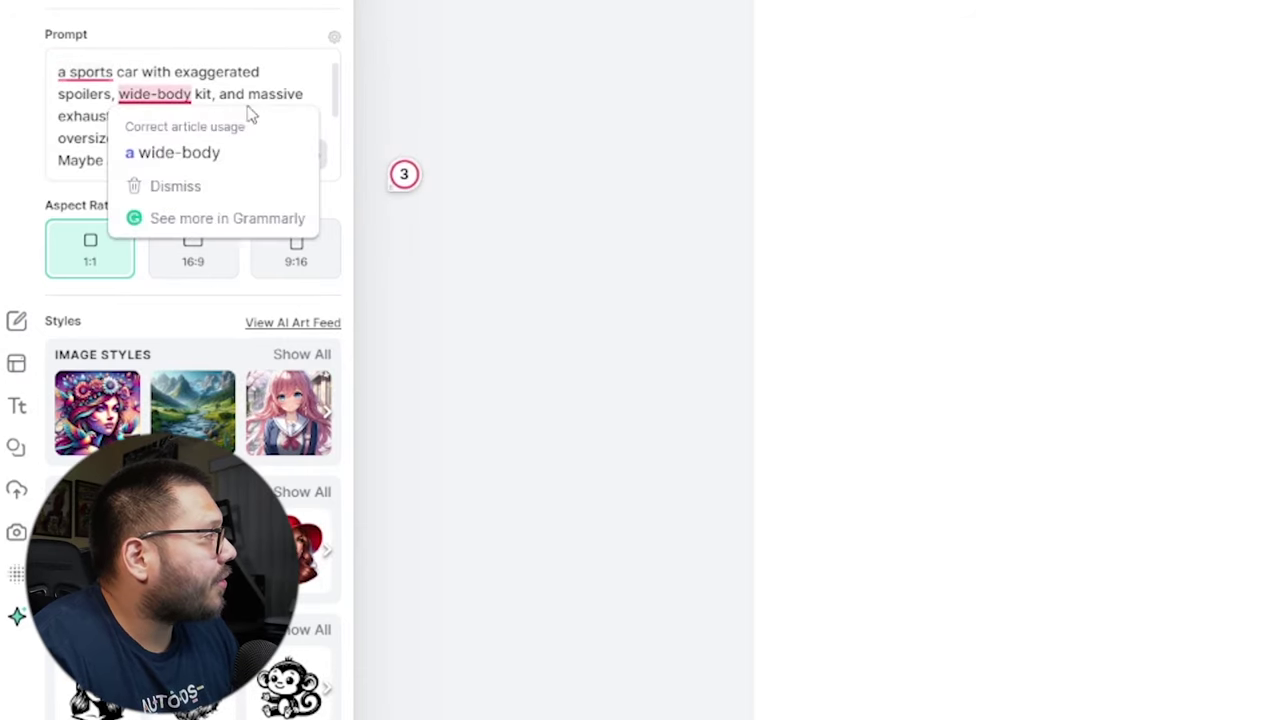
click(73, 116)
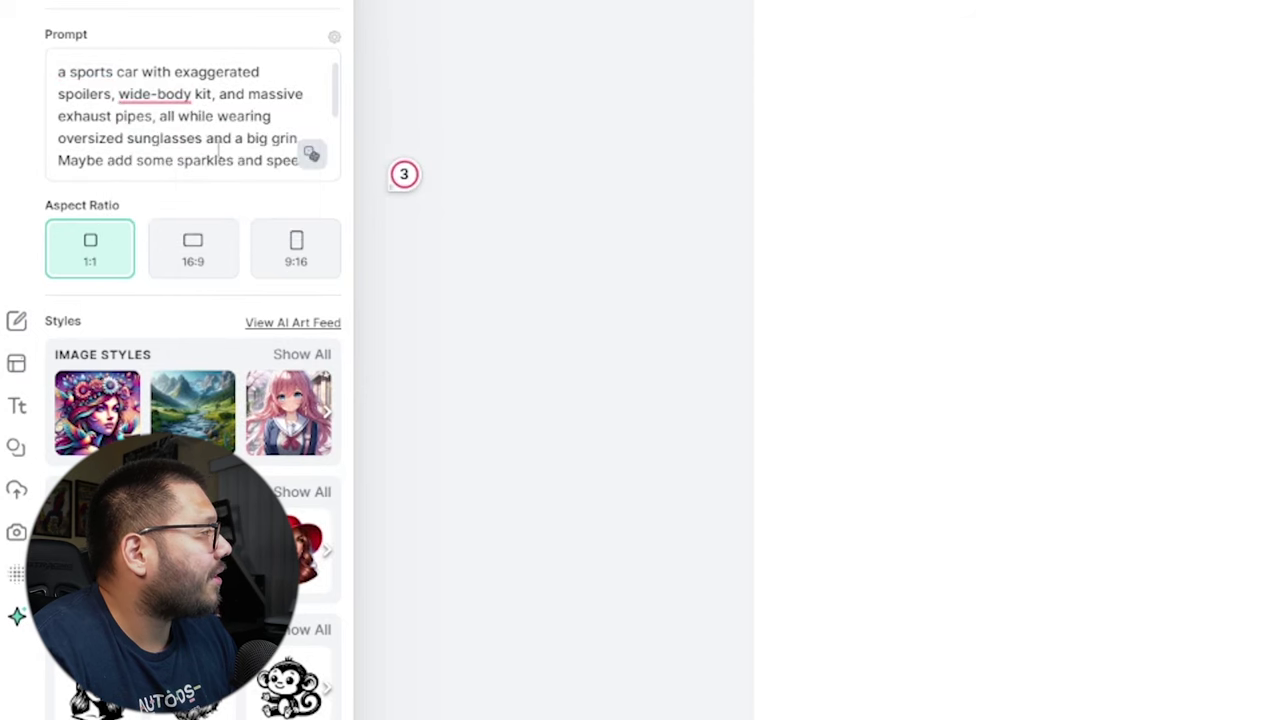
drag(217, 116, 159, 116)
key(BackSpace)
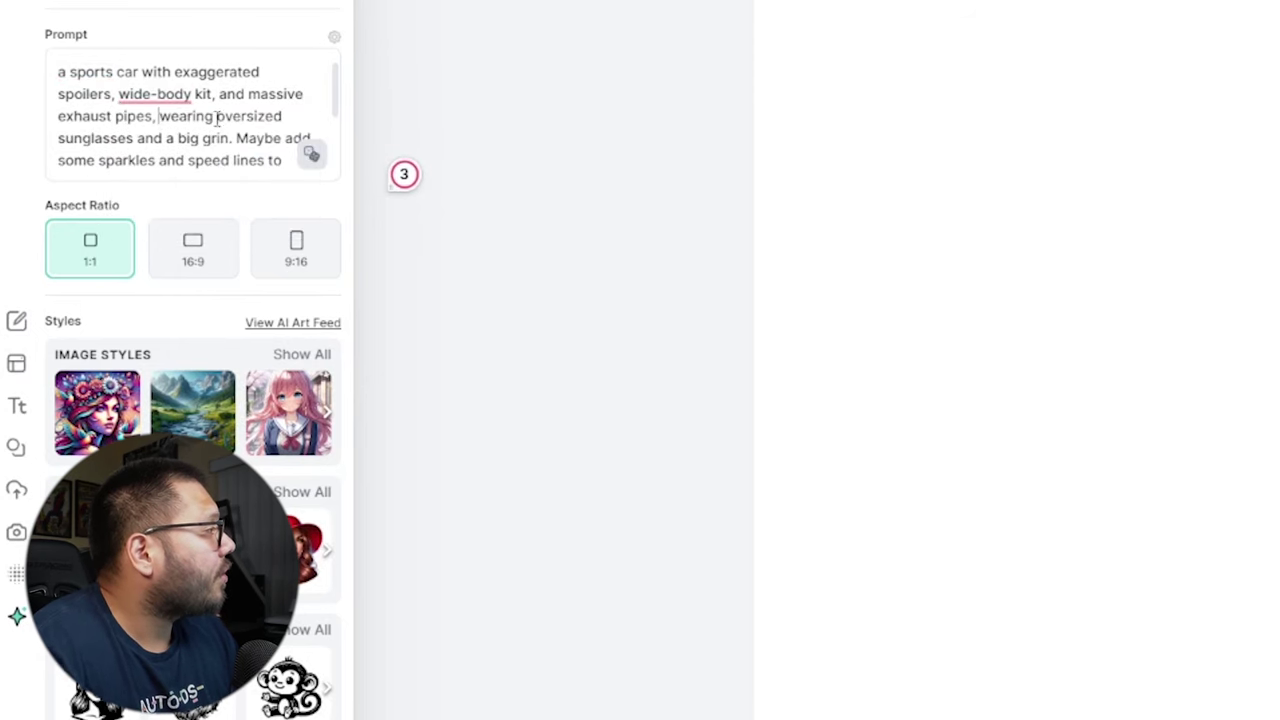
Remove "Maybe add some" from the prompt so the sentence starts with "Sparkles", and end it with "turbocharge" instead of "turbocharged excitement"
drag(333, 78, 333, 97)
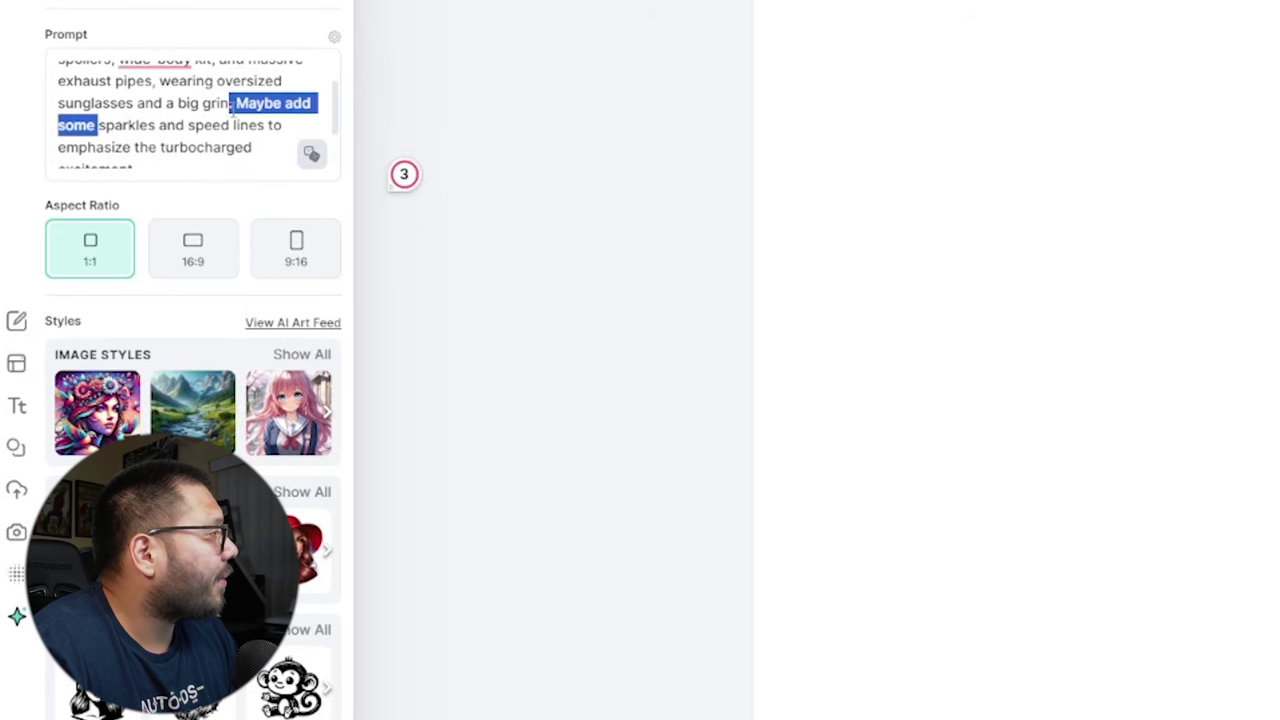
key(BackSpace)
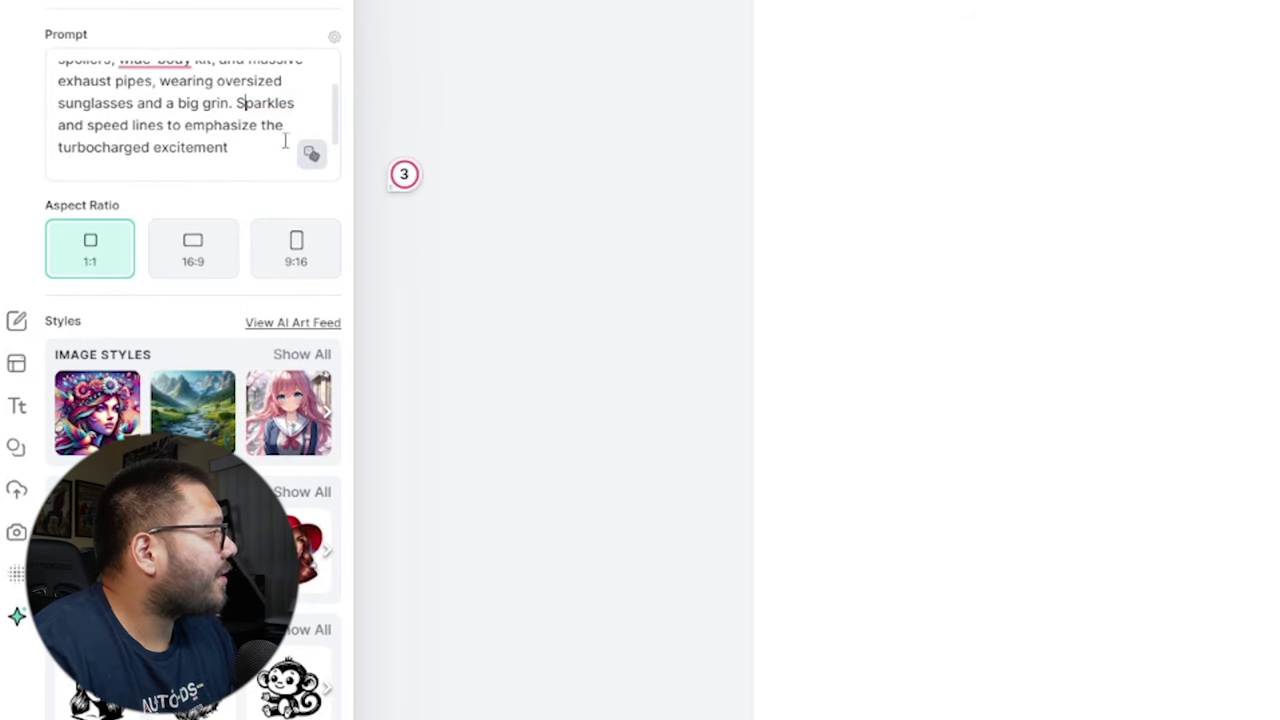
scroll(270, 155, down, 2)
double_click(188, 113)
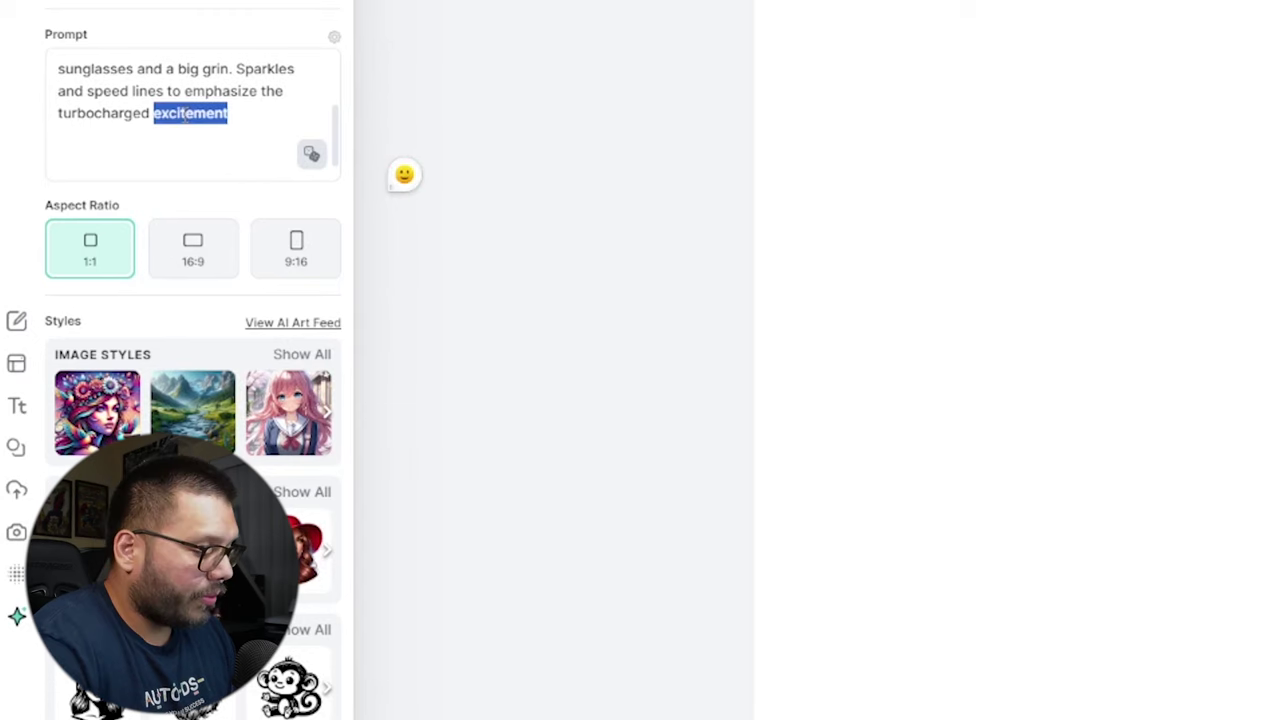
text(turbocharg)
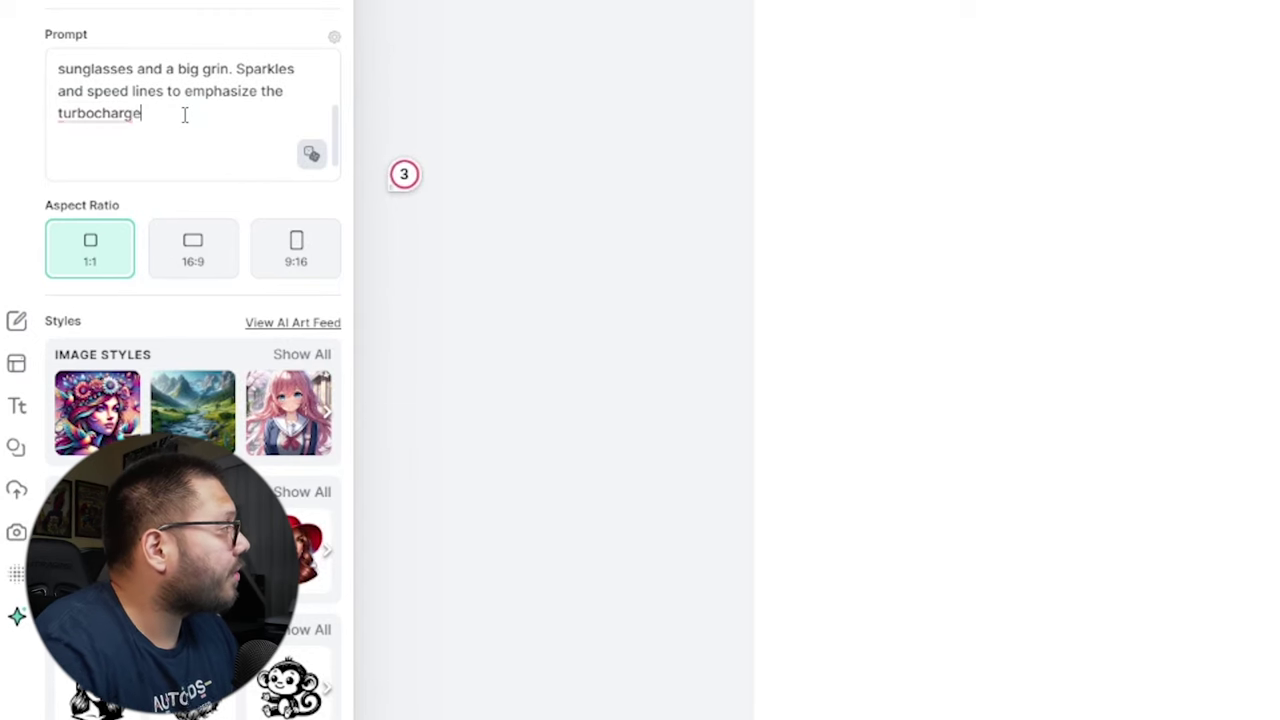
text(e)
Generate the cartoon car image and place it enlarged in the upper-left part of the artboard
scroll(190, 400, down, 5)
click(194, 683)
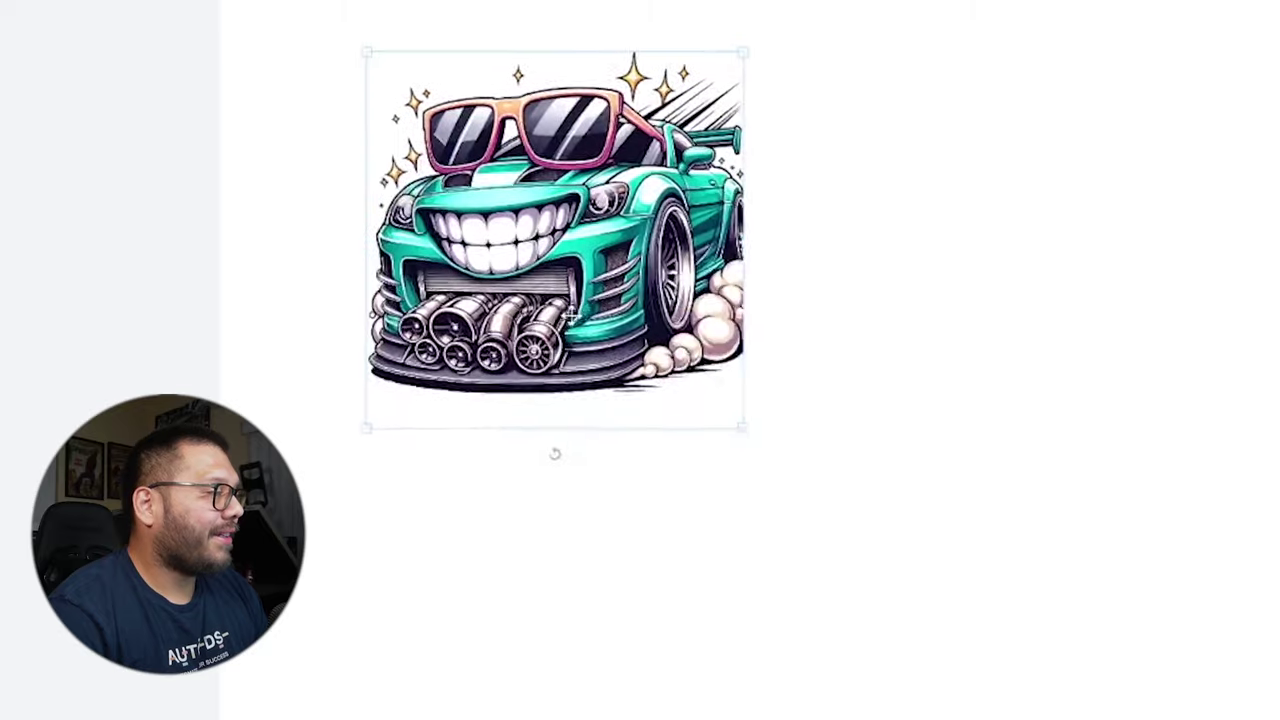
drag(880, 405, 451, 130)
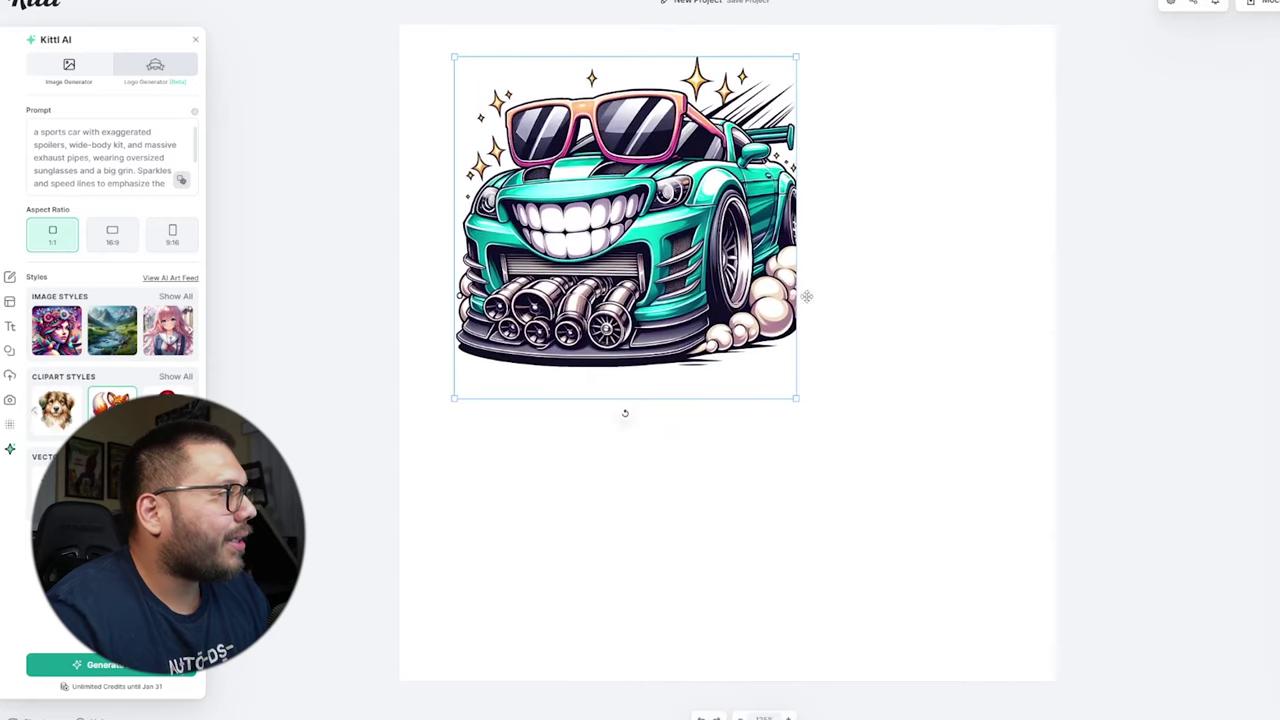
Generate an Anime-style version of the same prompt, enlarge it and position it on the artboard
click(163, 332)
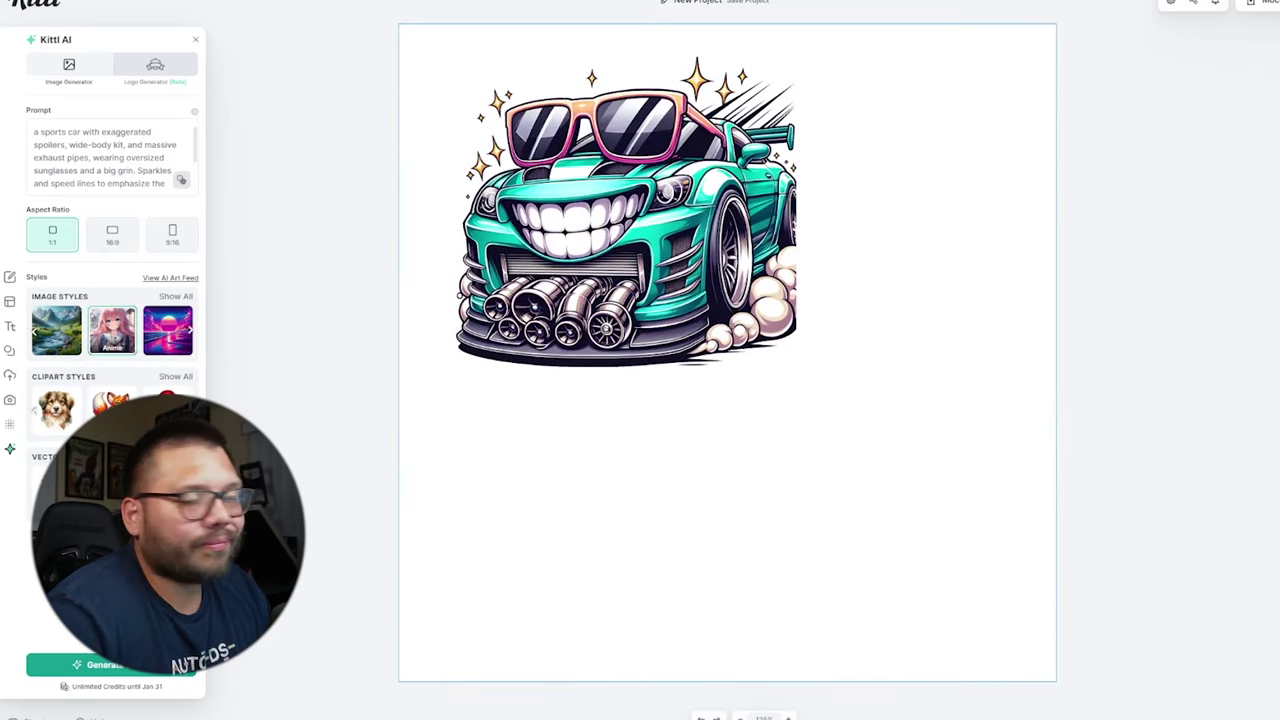
click(105, 665)
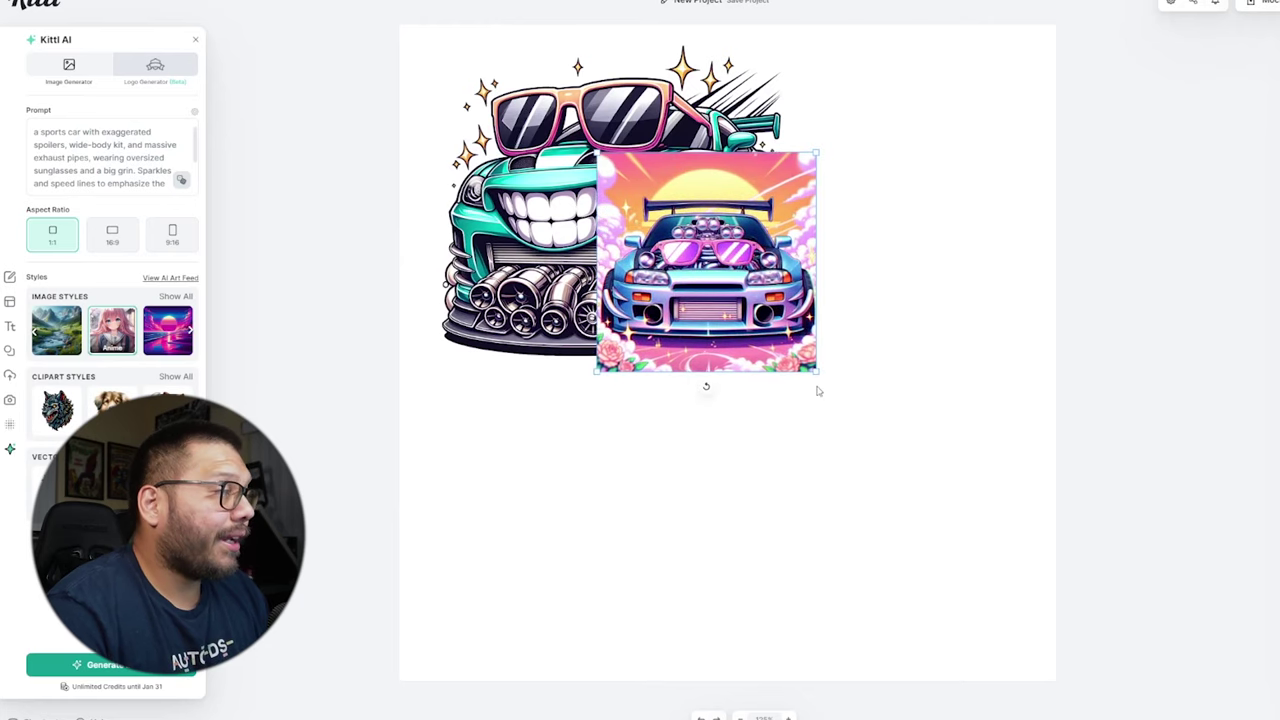
drag(818, 373, 1002, 598)
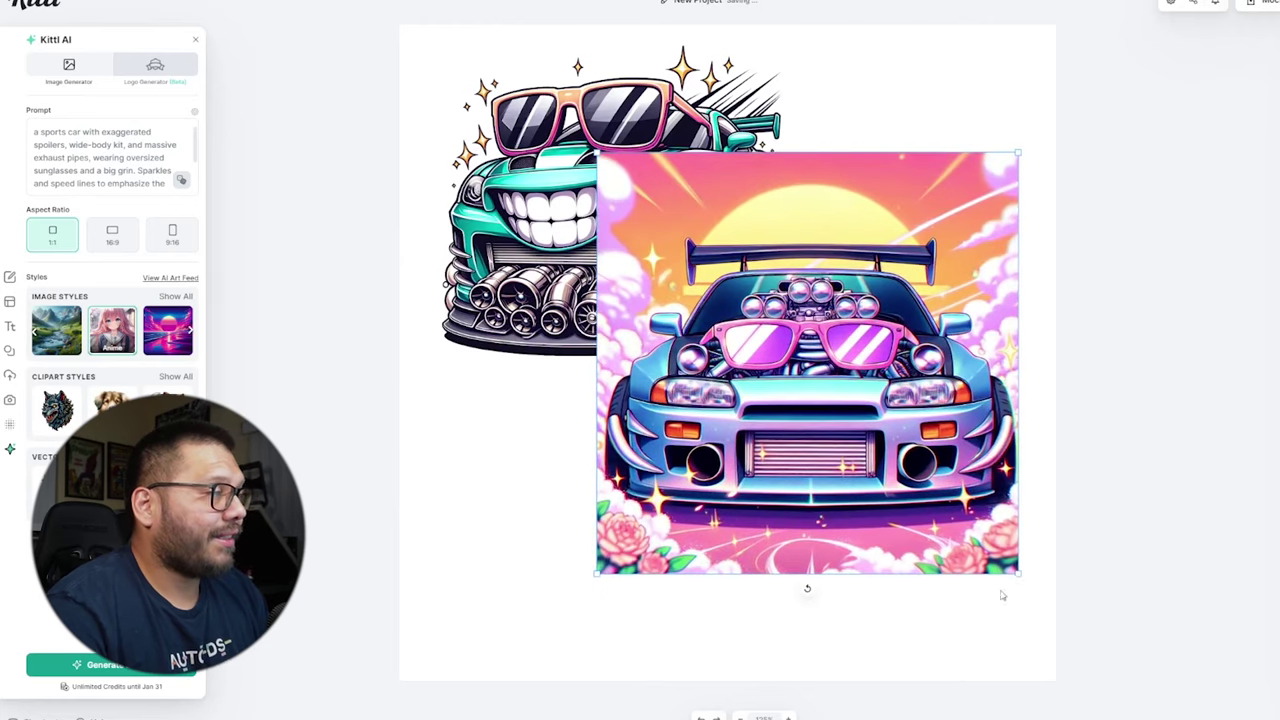
drag(866, 440, 833, 376)
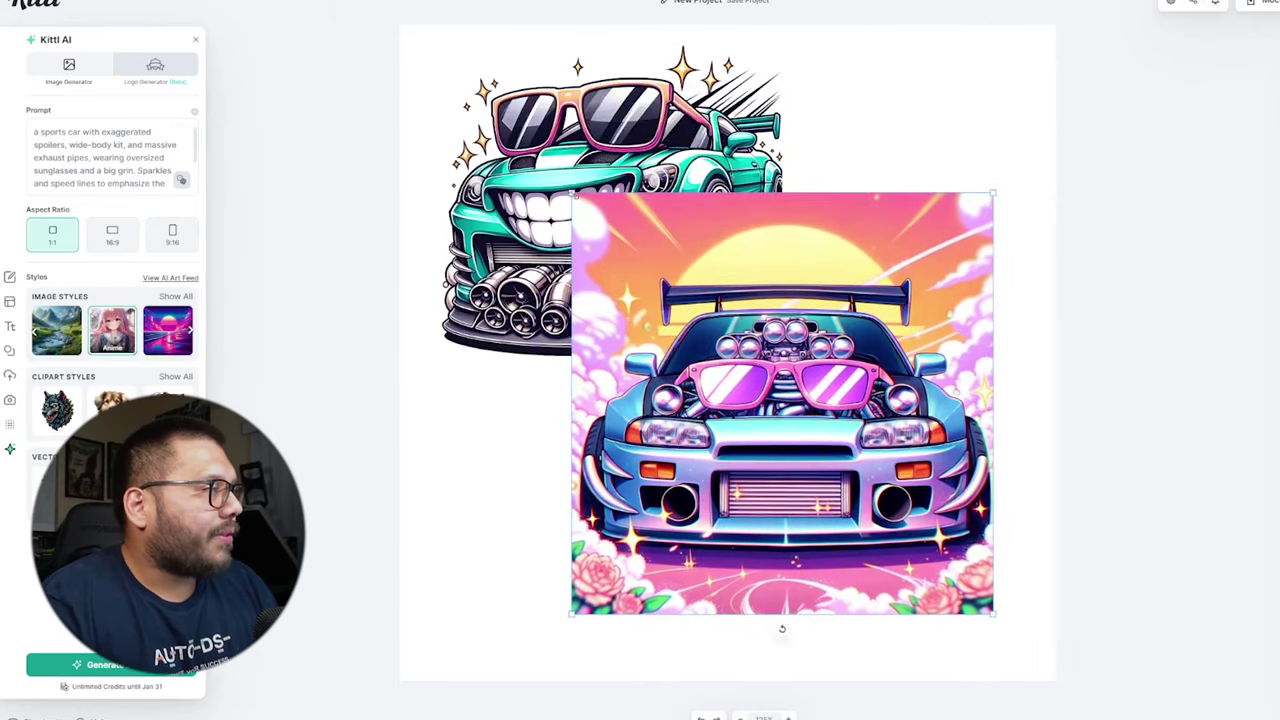
Shrink the anime car image beside the cartoon car to compare the two, and delete the anime version
drag(571, 193, 700, 322)
click(568, 188)
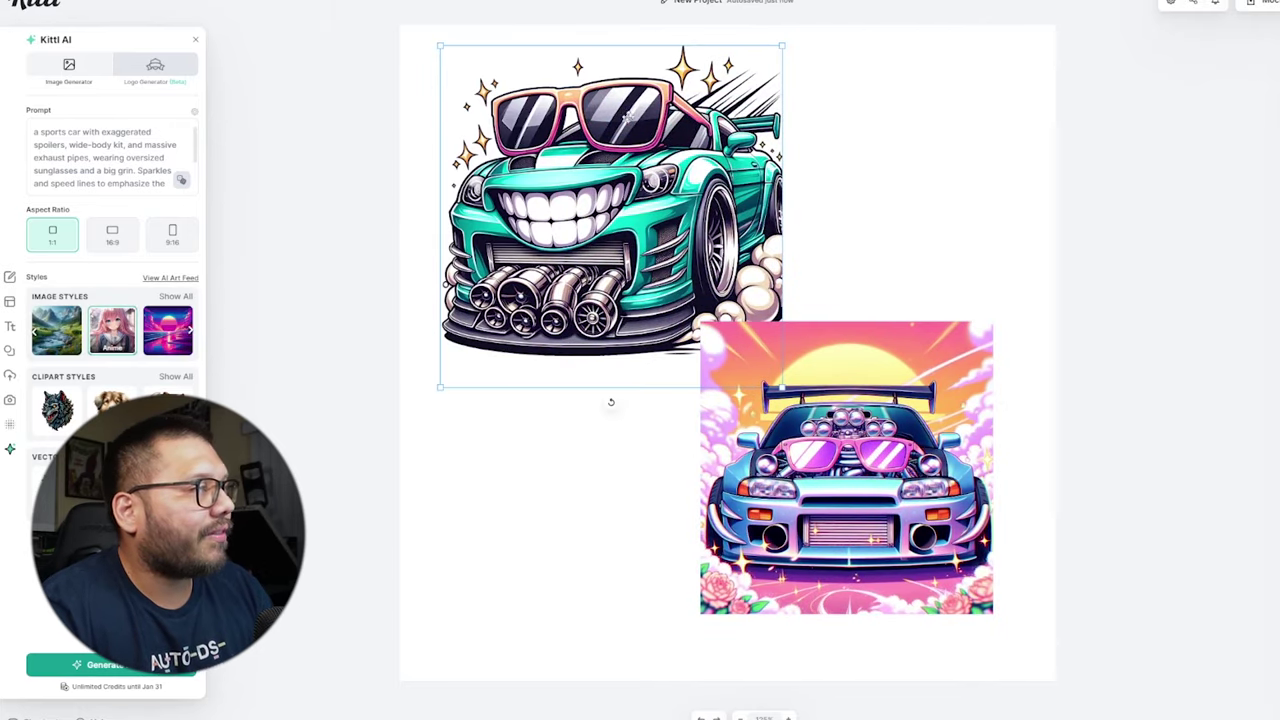
click(846, 467)
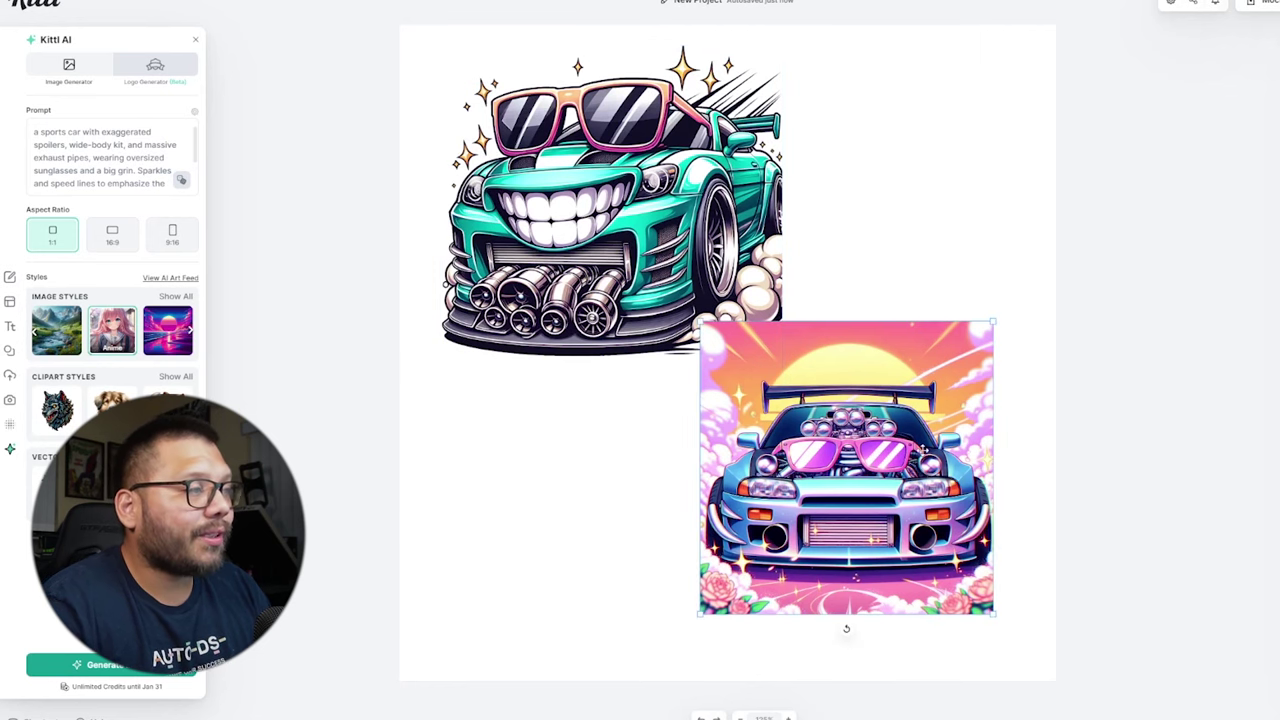
key(Delete)
Move the cartoon car image to the artboard's top-left corner and enlarge it to fill the whole artboard
click(740, 290)
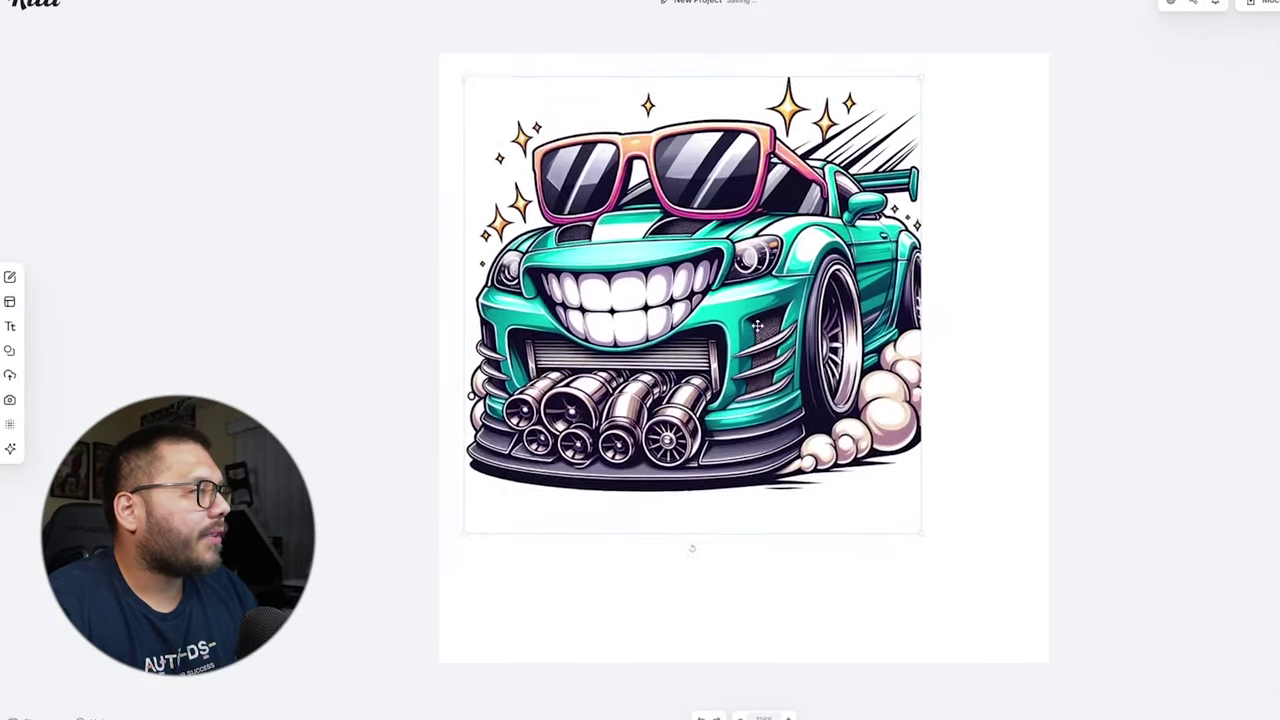
drag(757, 325, 742, 309)
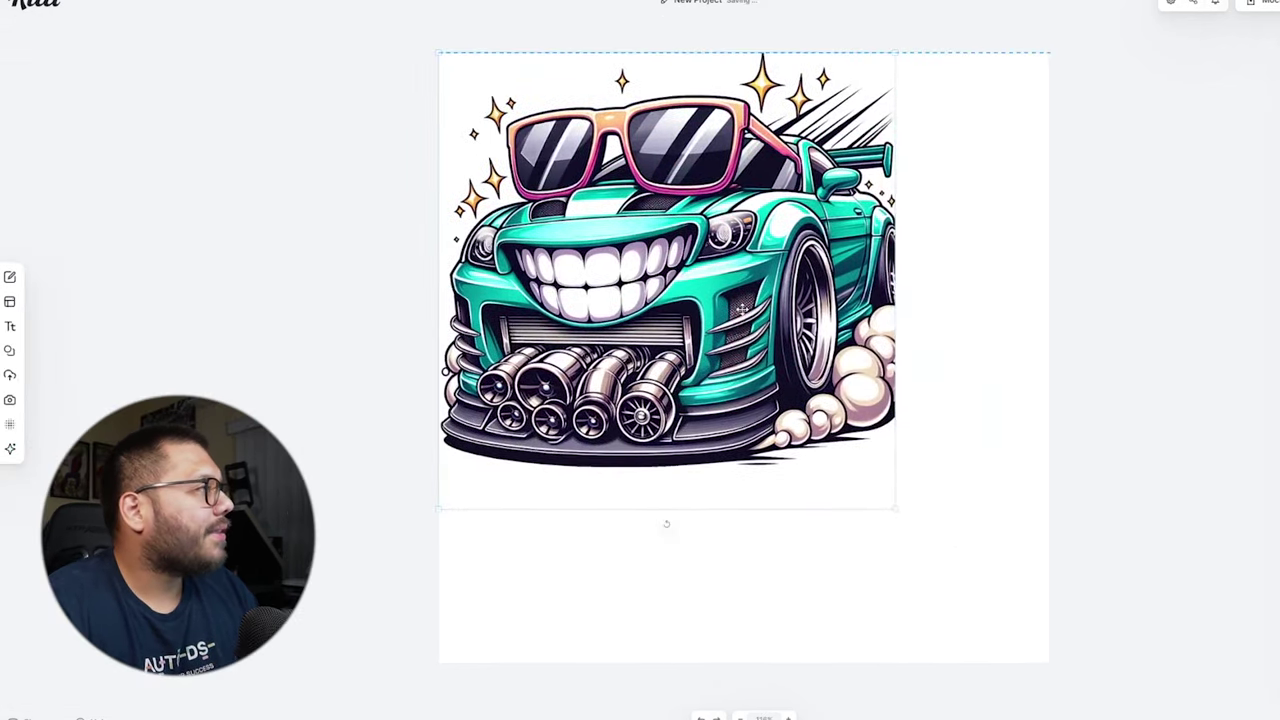
drag(896, 509, 1048, 661)
click(1205, 137)
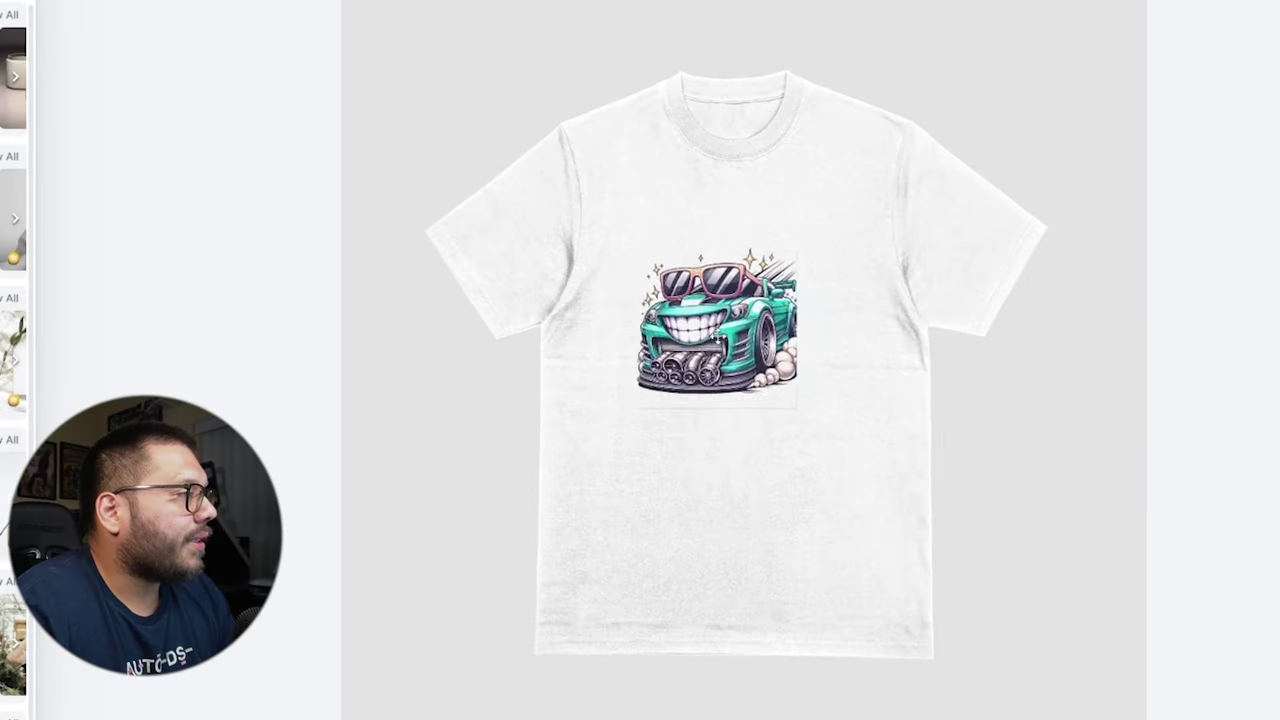
Enlarge and center the car design on the white T-shirt mockup, and try a different solid color for the shirt
drag(779, 367, 872, 470)
drag(804, 398, 782, 390)
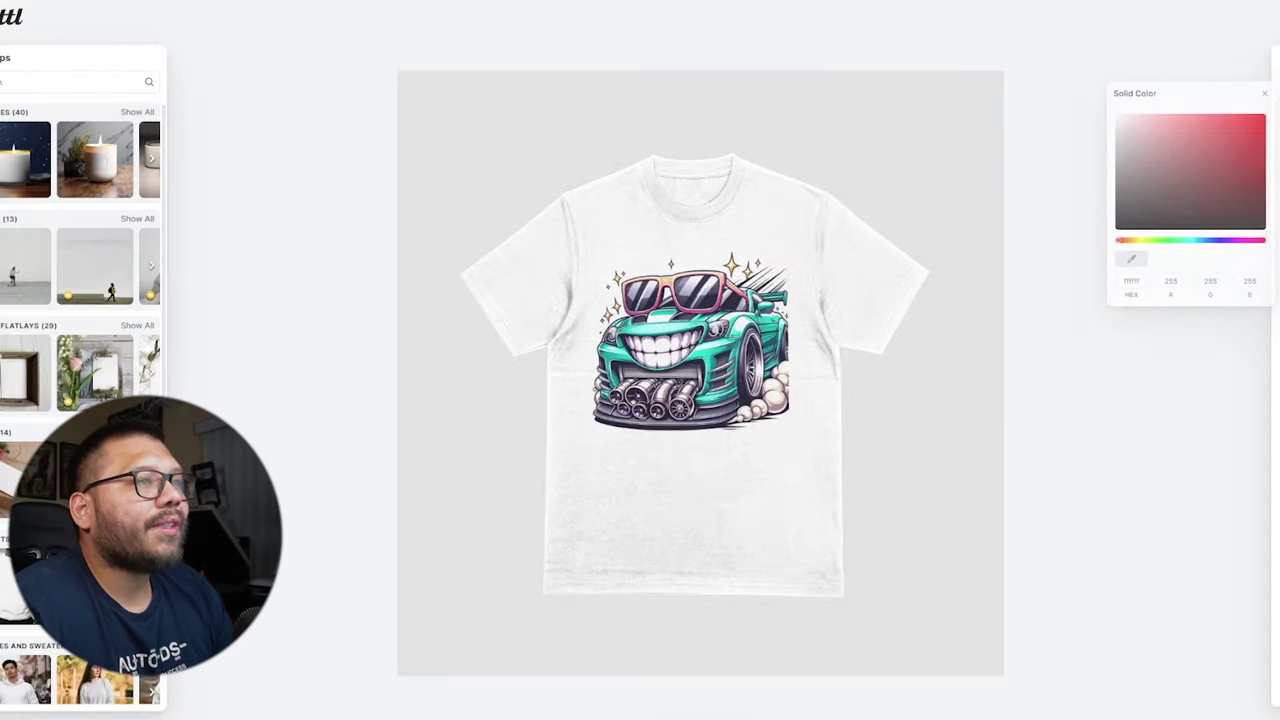
mouse_move(1174, 158)
mouse_down()
mouse_move(1100, 120)
mouse_move(1184, 170)
mouse_up()
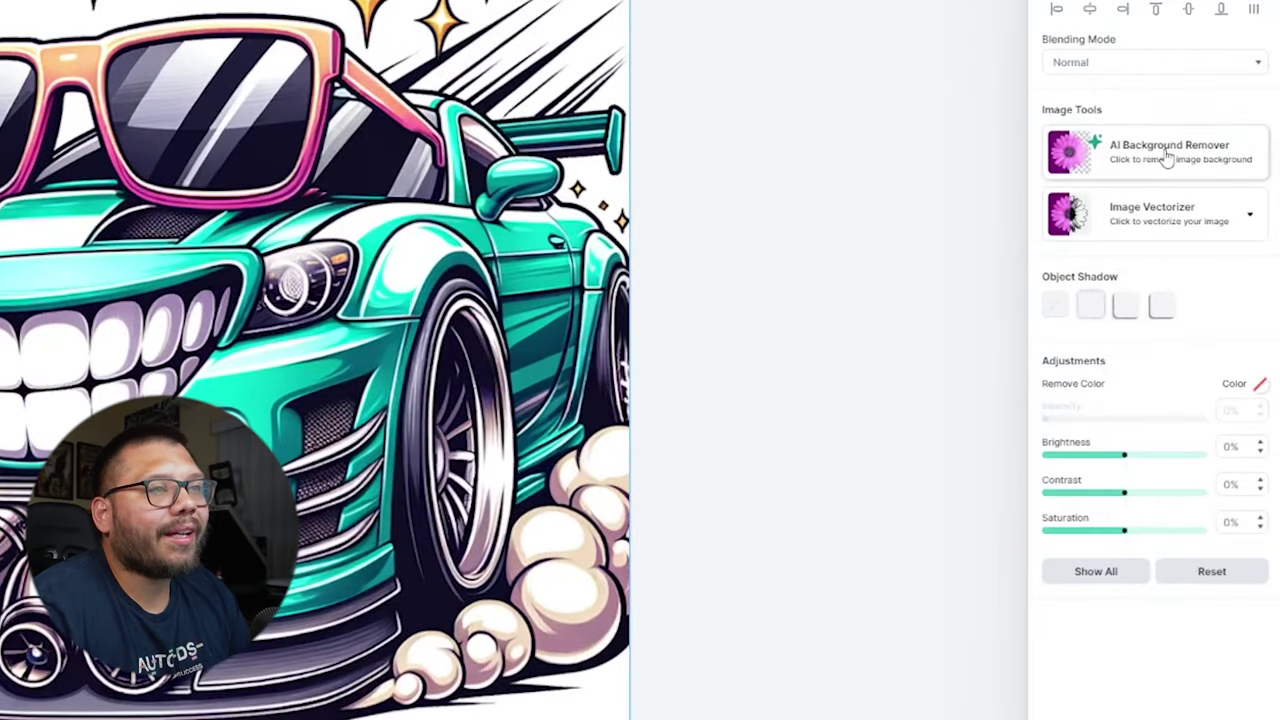
Remove the background of the cartoon car image with the AI Background Remover
click(1167, 157)
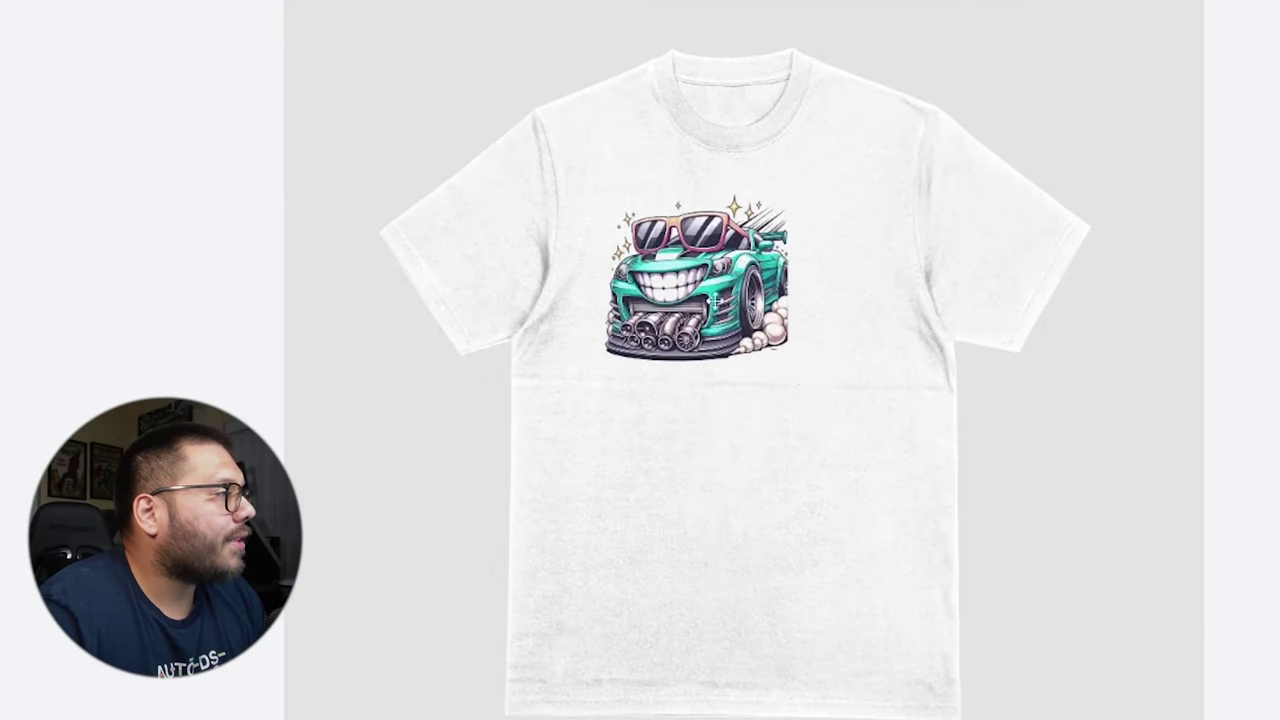
Enlarge the car design across the chest of the T-shirt mockup and recolor the shirt light grey
click(753, 349)
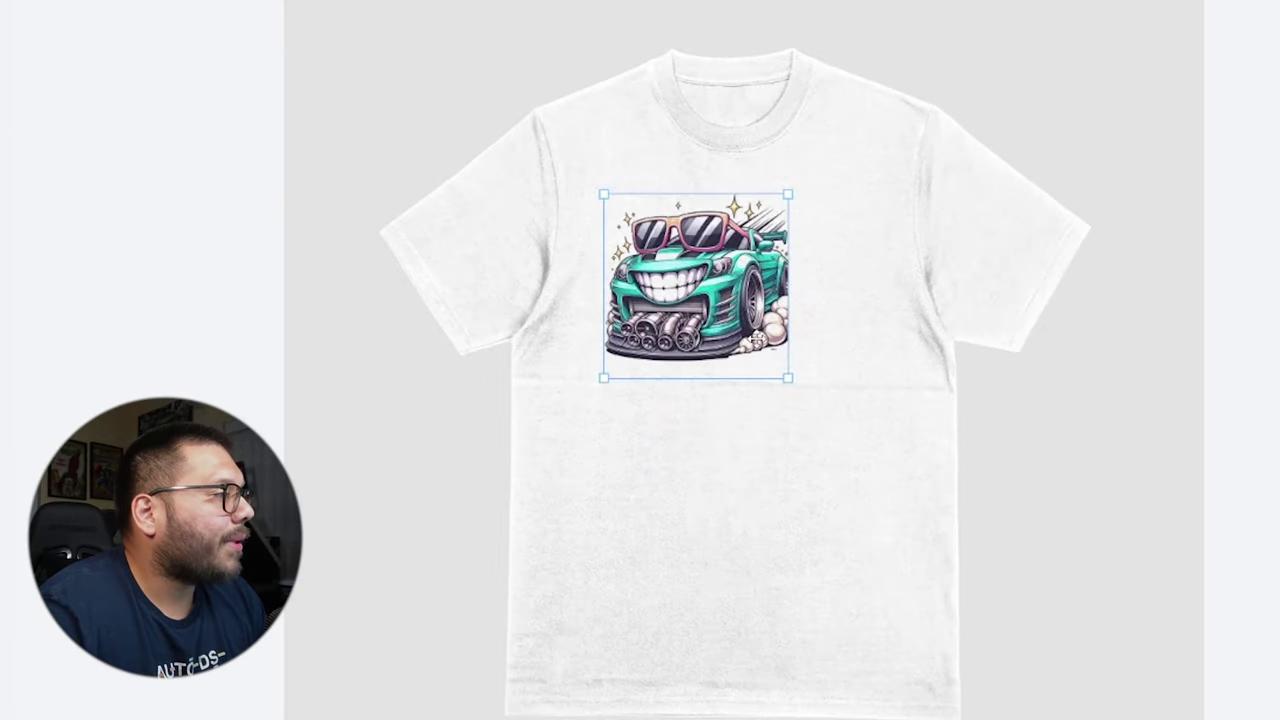
drag(790, 380, 886, 504)
drag(1150, 48, 1027, 56)
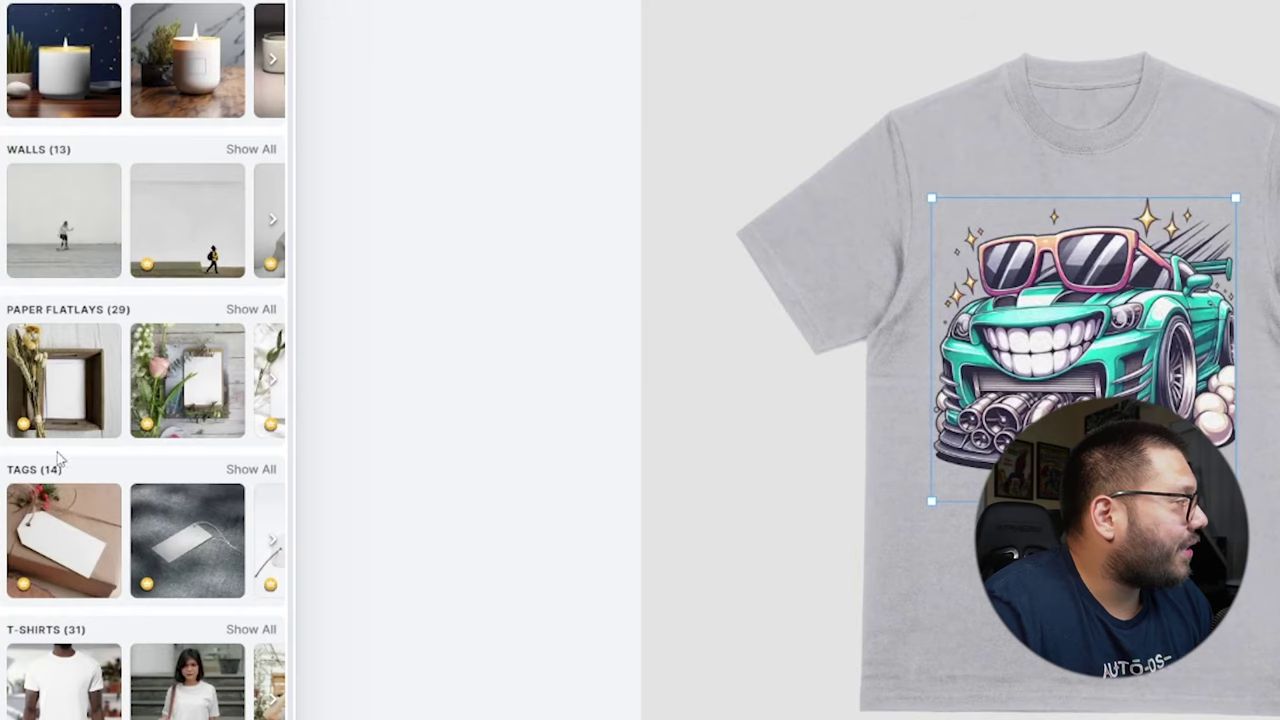
Switch to the mockup of hands holding a white mug and enlarge the car design on the mug
scroll(178, 551, down, 5)
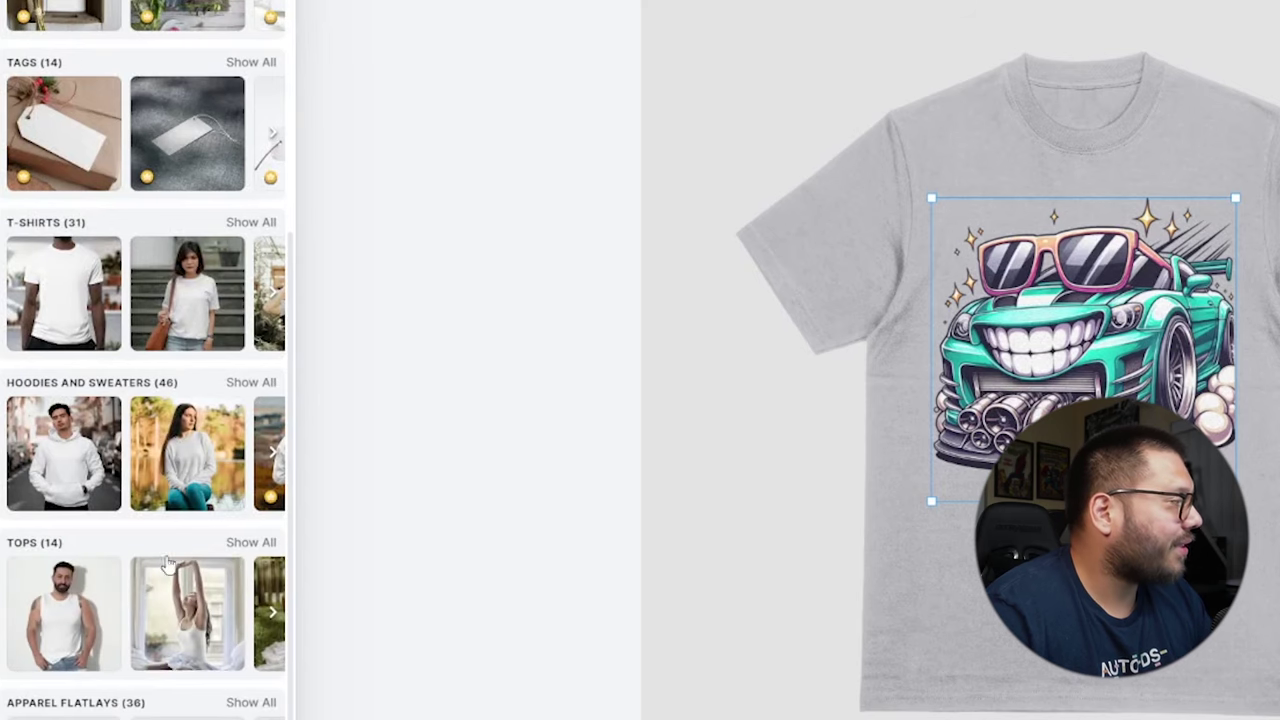
scroll(170, 556, down, 1)
scroll(168, 560, down, 5)
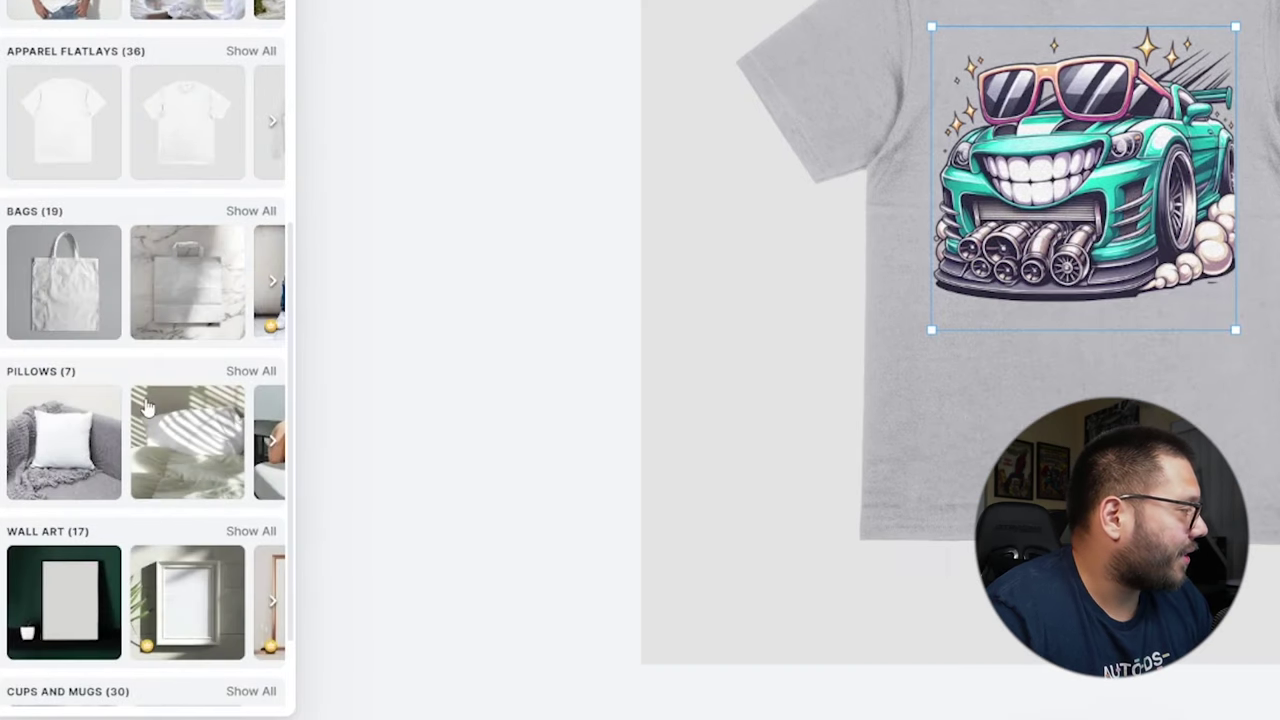
scroll(200, 638, down, 2)
scroll(200, 638, up, 2)
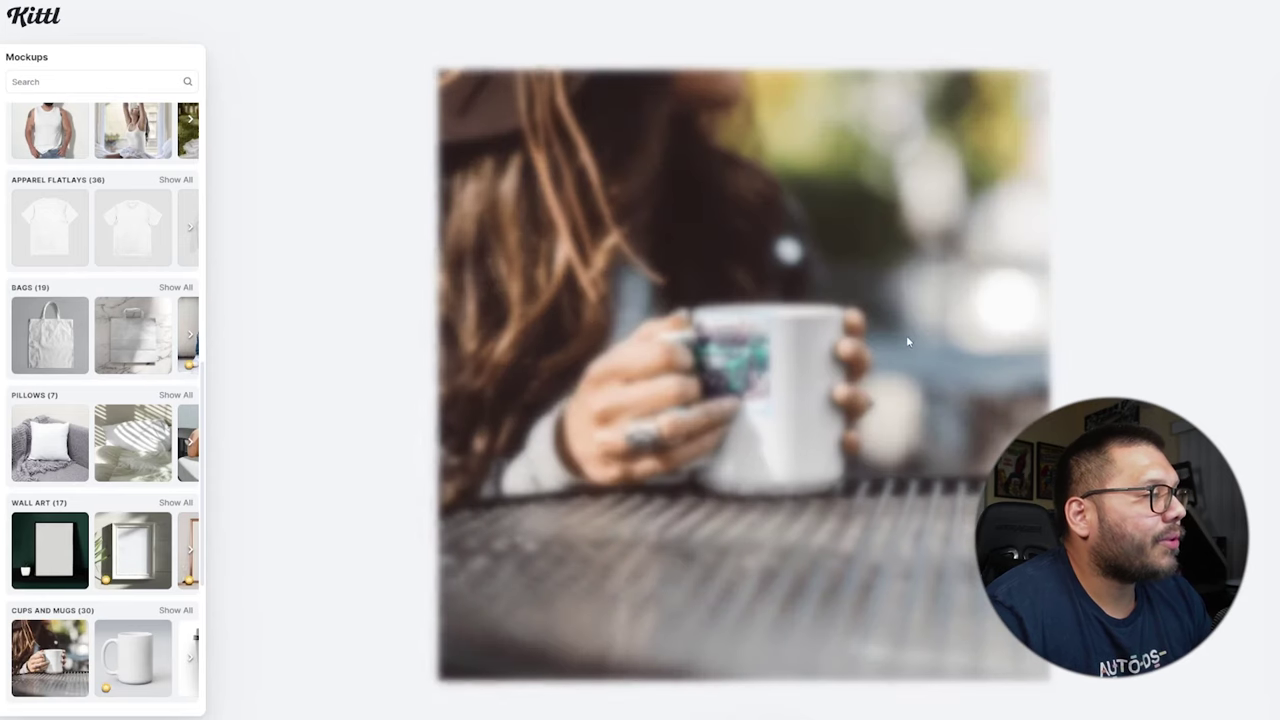
drag(790, 380, 846, 466)
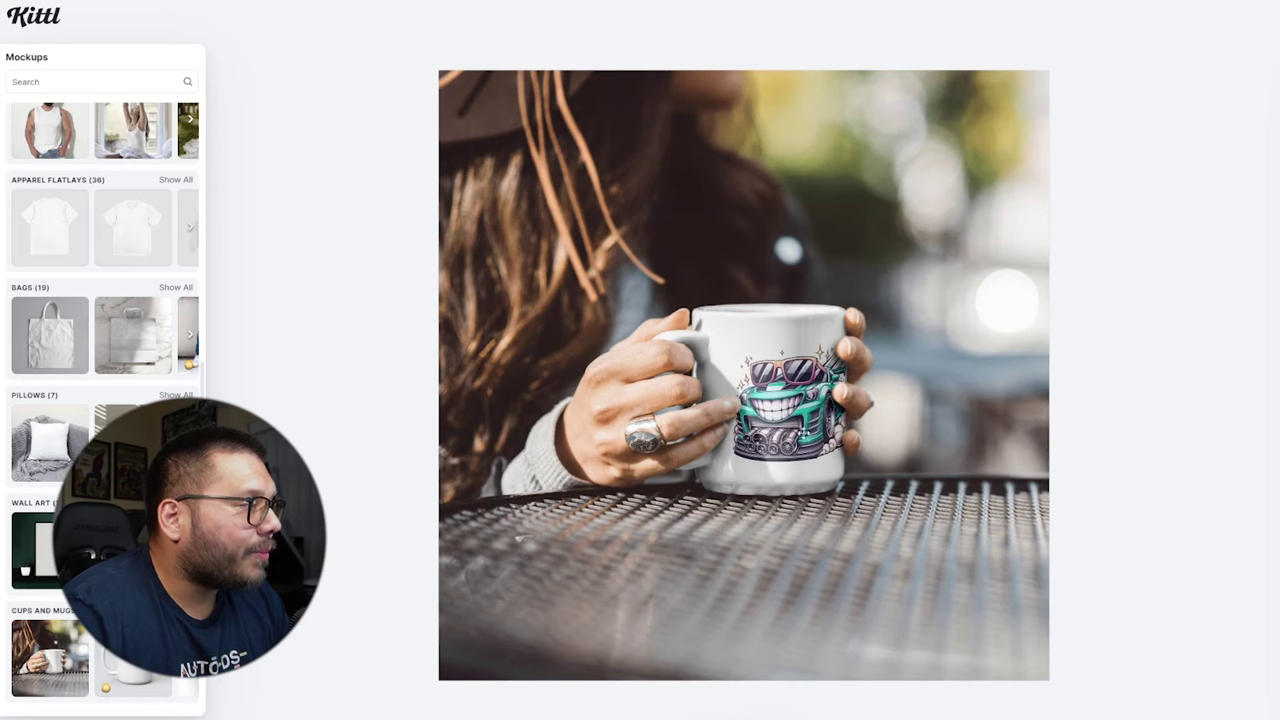
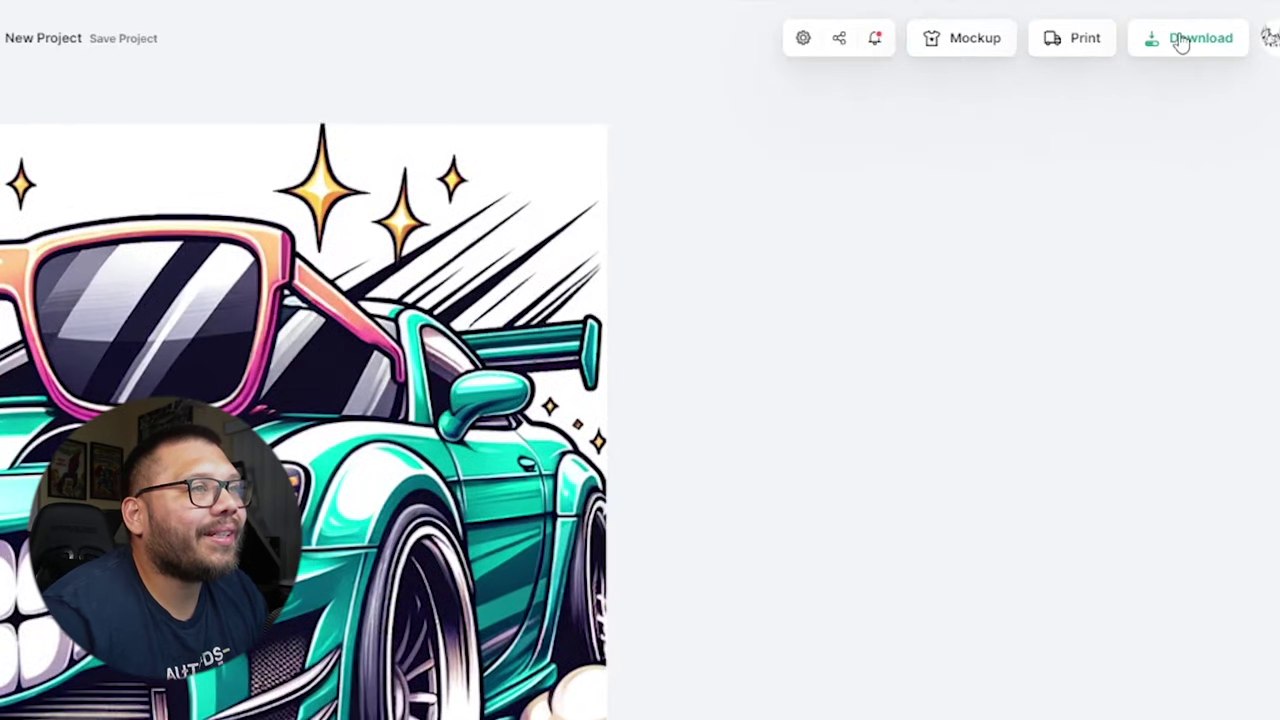
Open the design's download options, check its width, height and DPI settings, and try the Remove Background option
click(1180, 40)
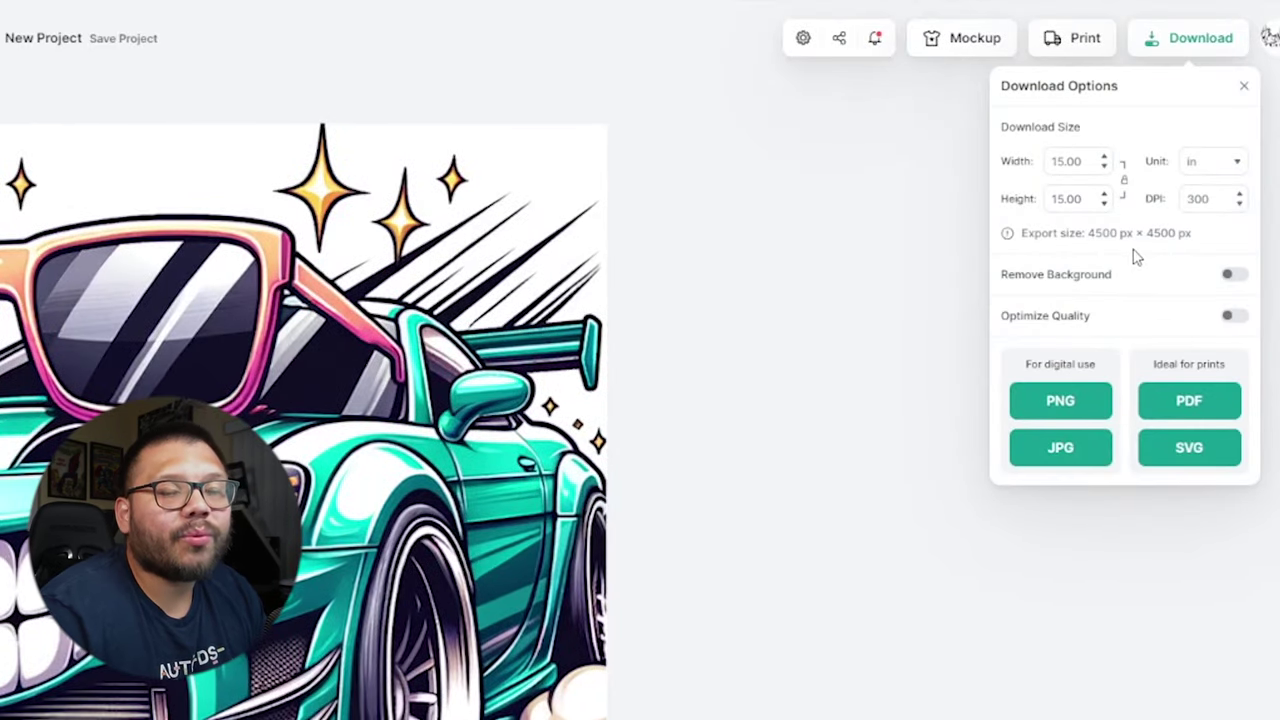
double_click(1070, 161)
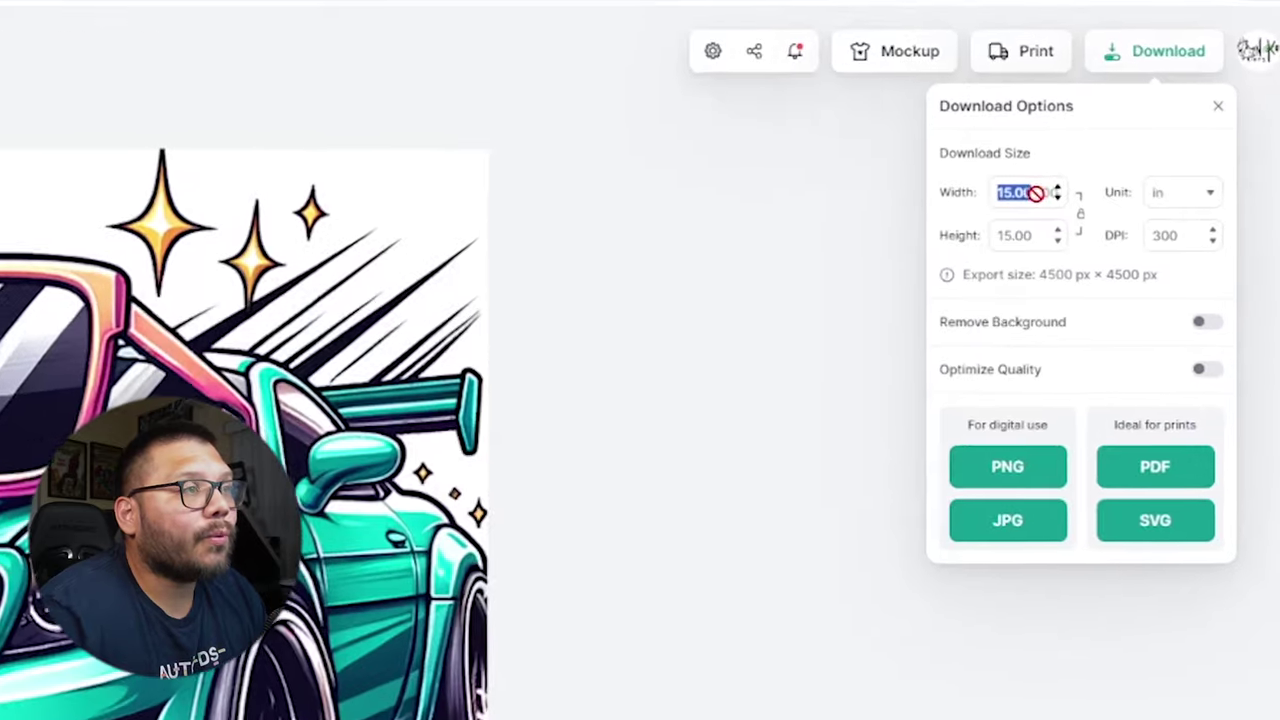
double_click(1066, 198)
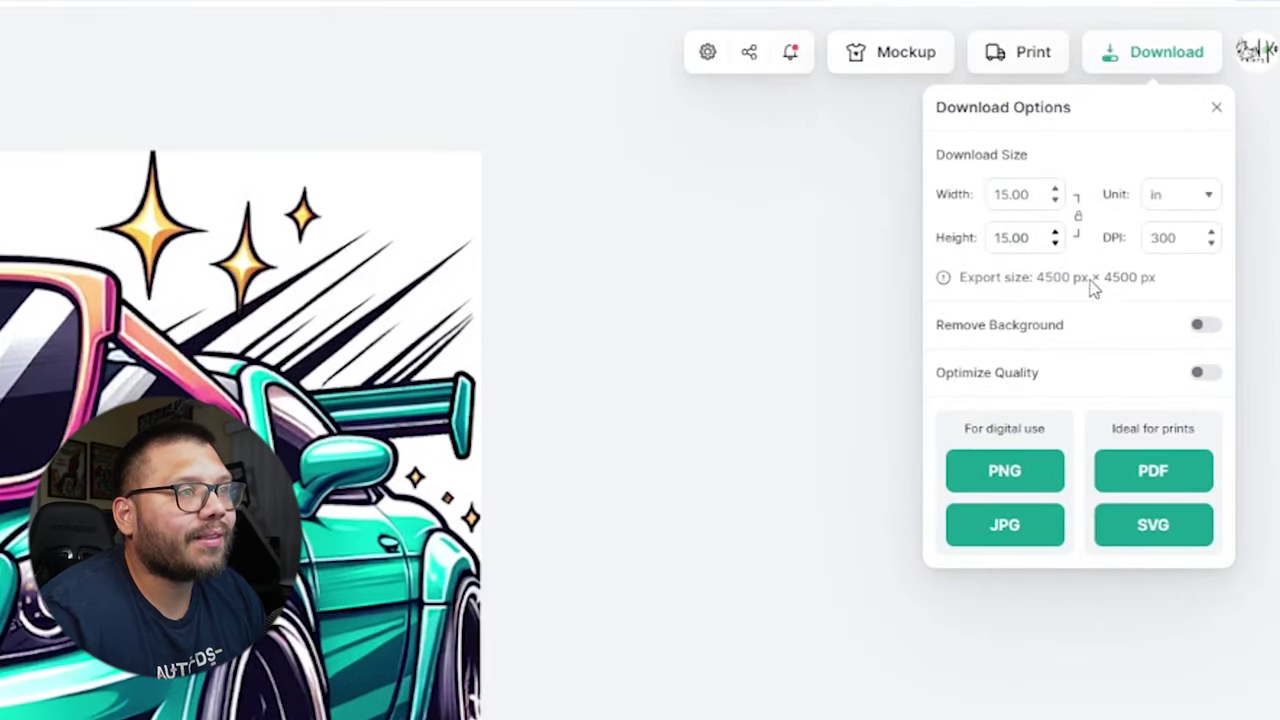
double_click(1163, 240)
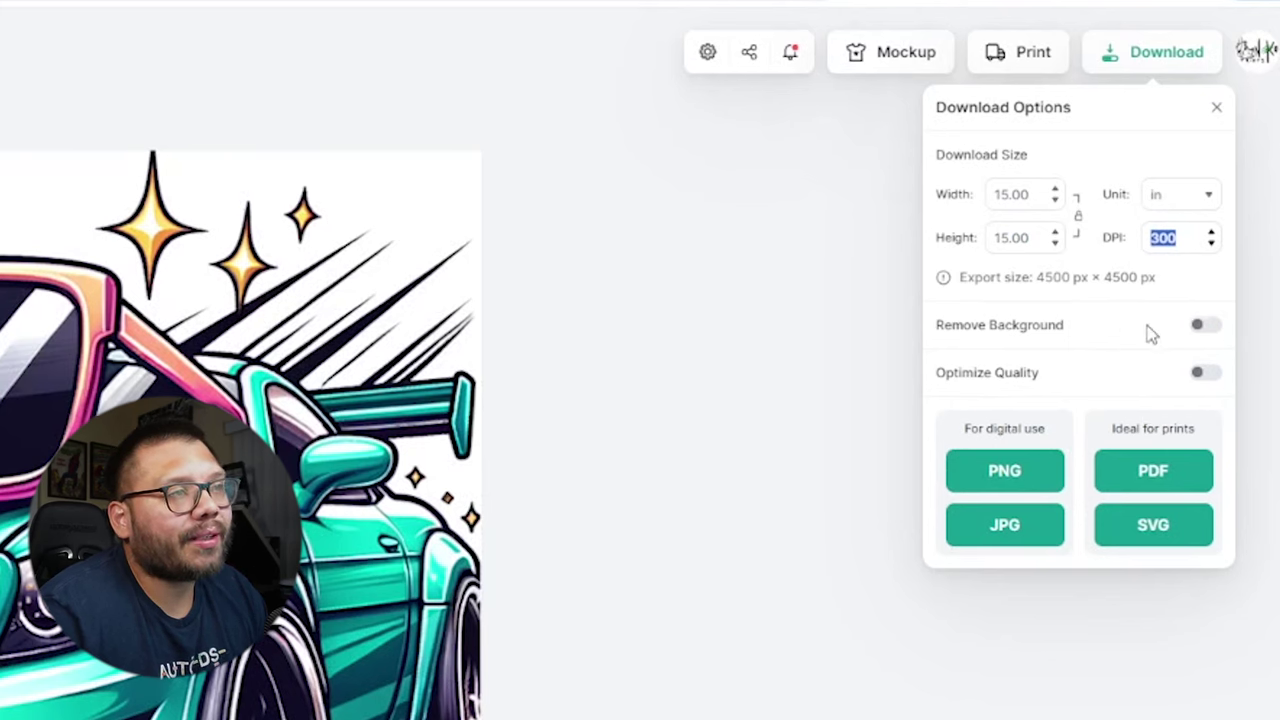
click(1202, 335)
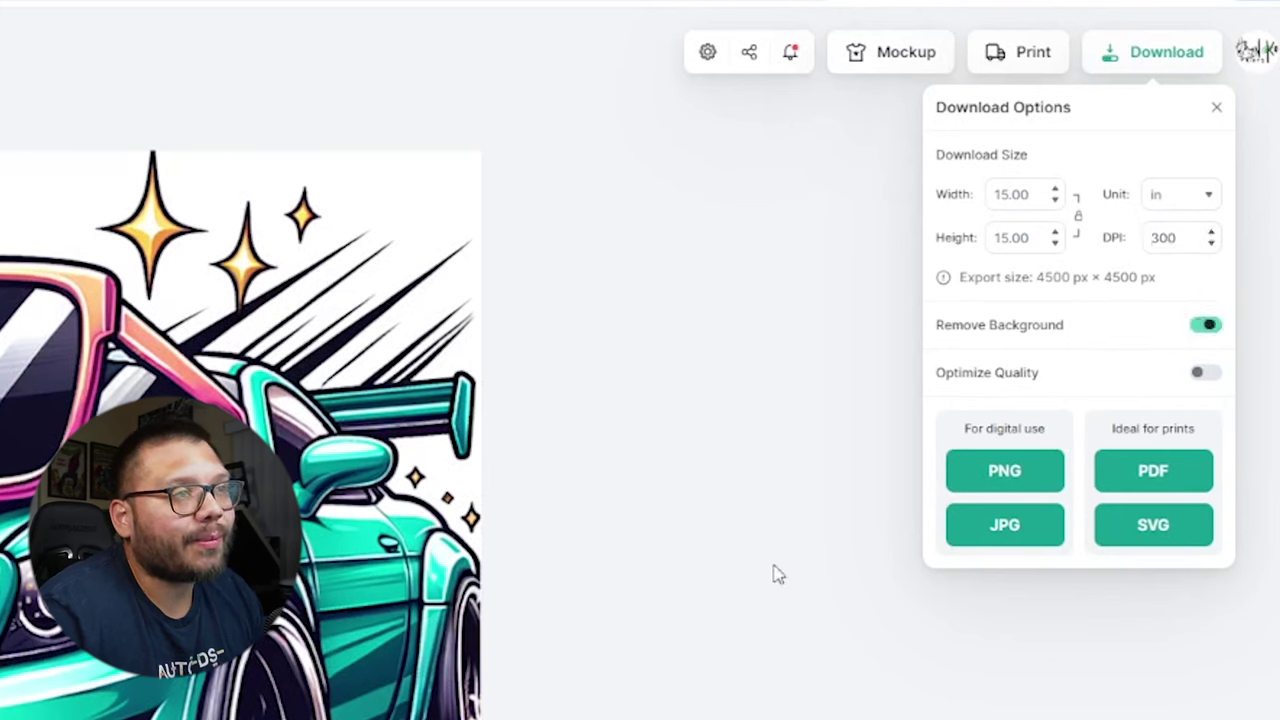
click(1196, 332)
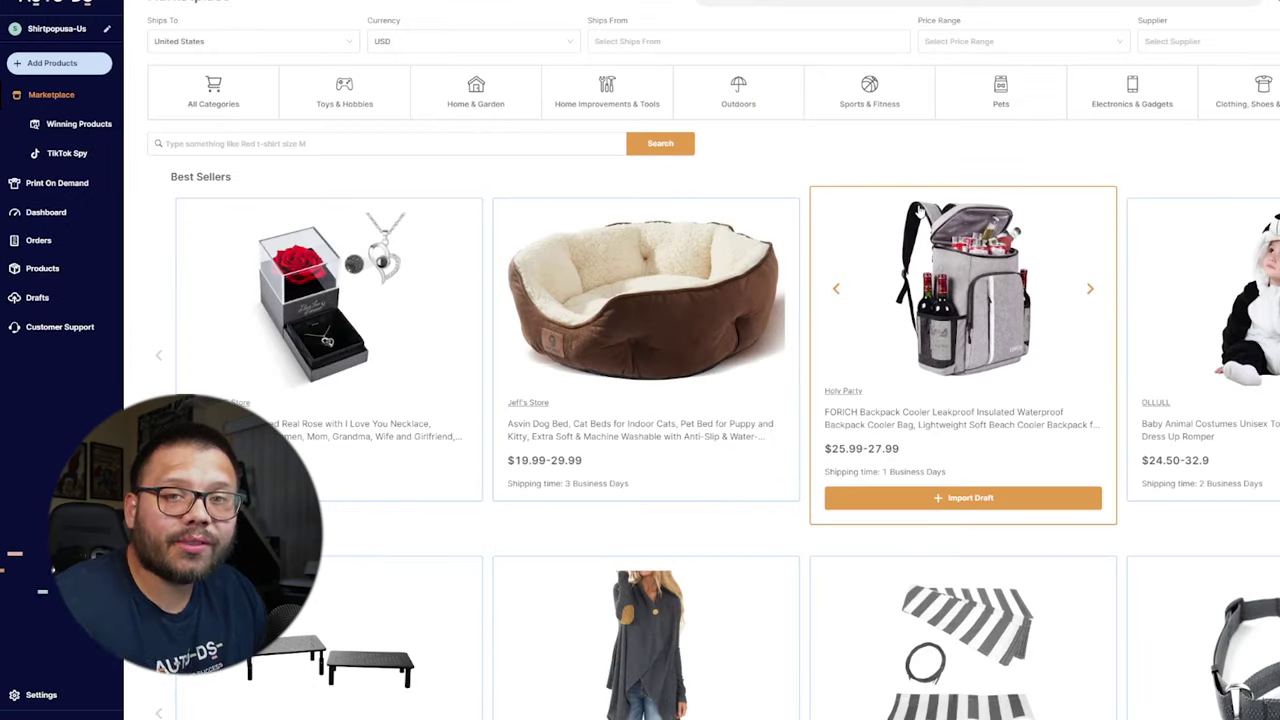
Switch to AutoDS, open the store list and look at adding an Etsy Store as a new store type
click(107, 34)
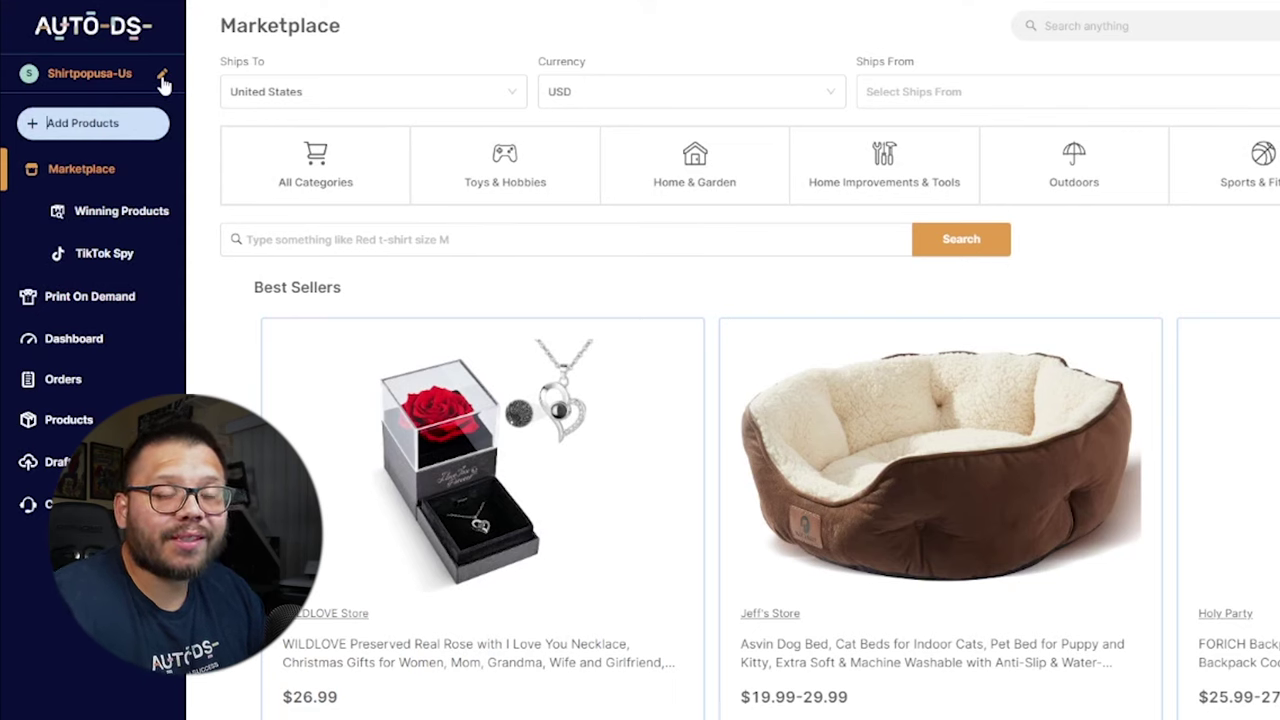
click(163, 85)
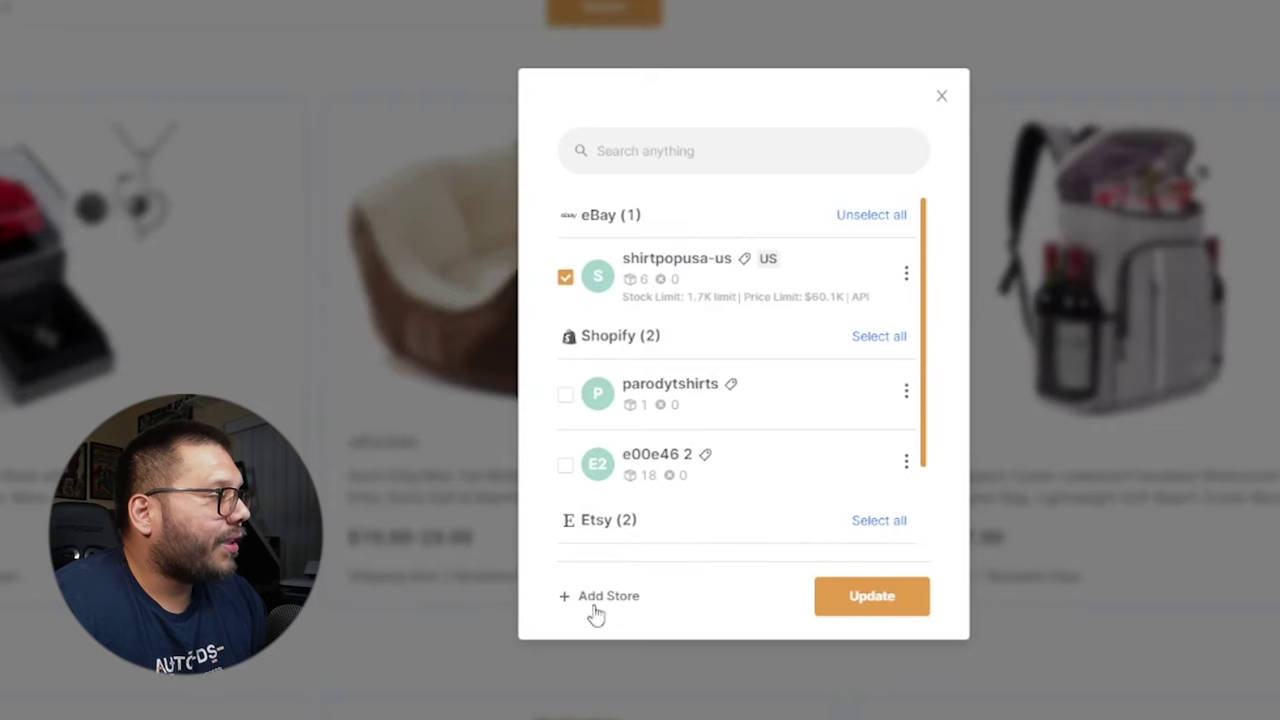
click(596, 598)
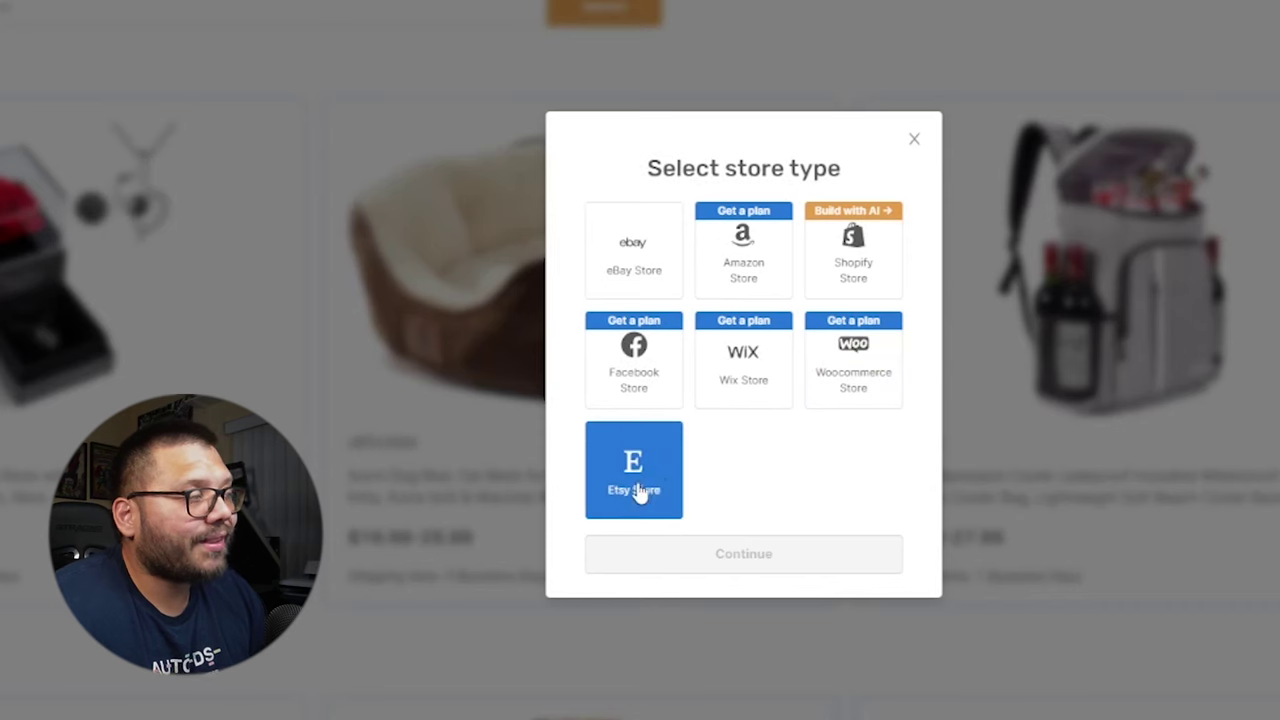
click(640, 488)
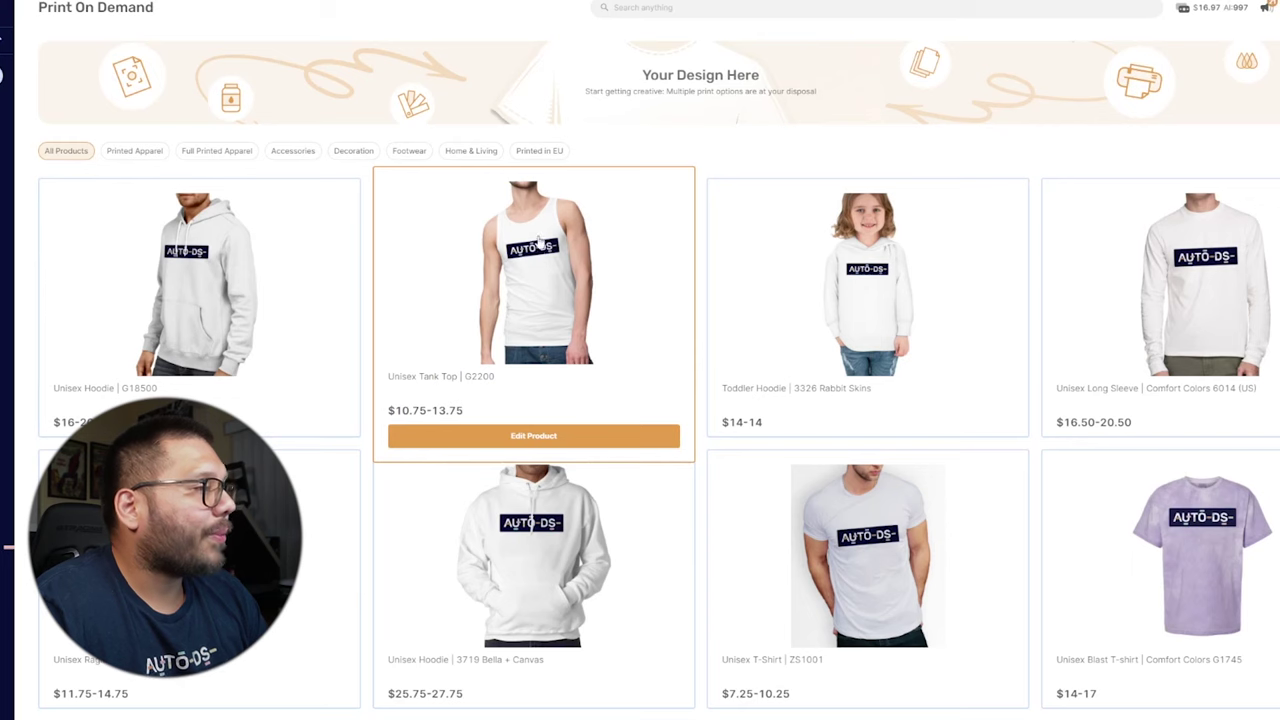
Open Unisex T-Shirt | ZS1001 from the Print On Demand catalog, view its color choices and open the product for editing
scroll(617, 354, down, 3)
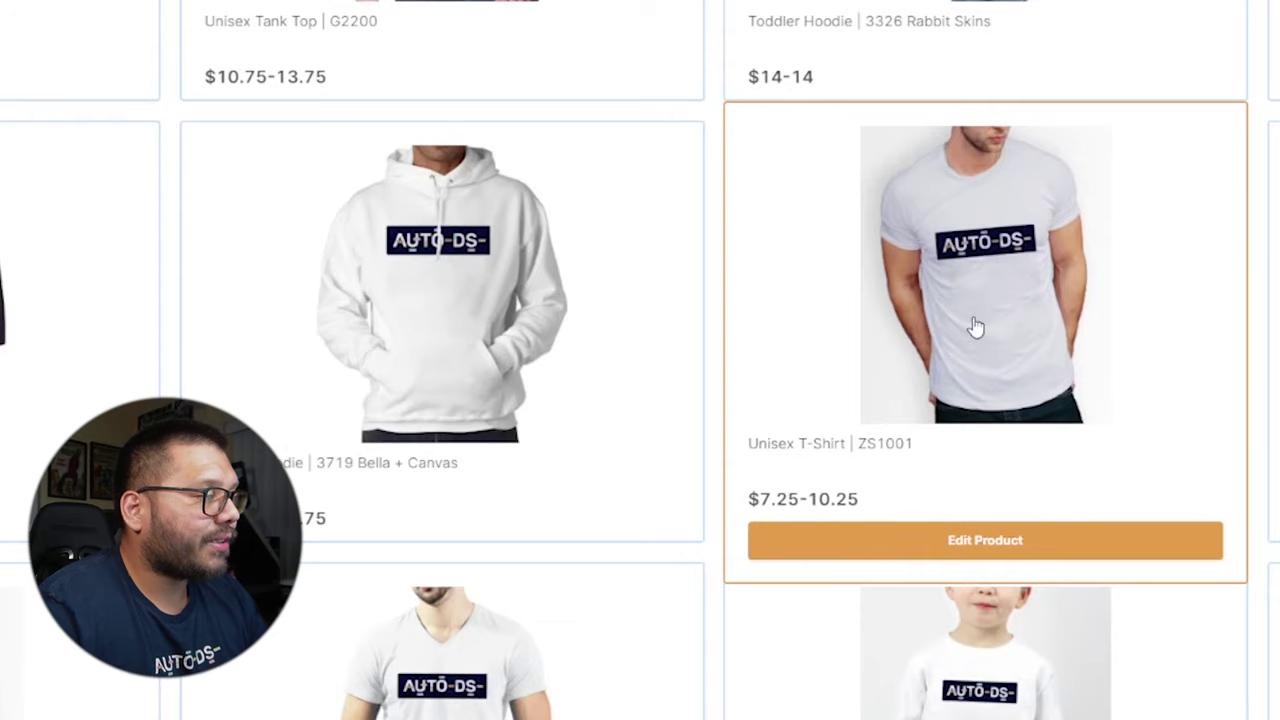
click(976, 327)
click(760, 312)
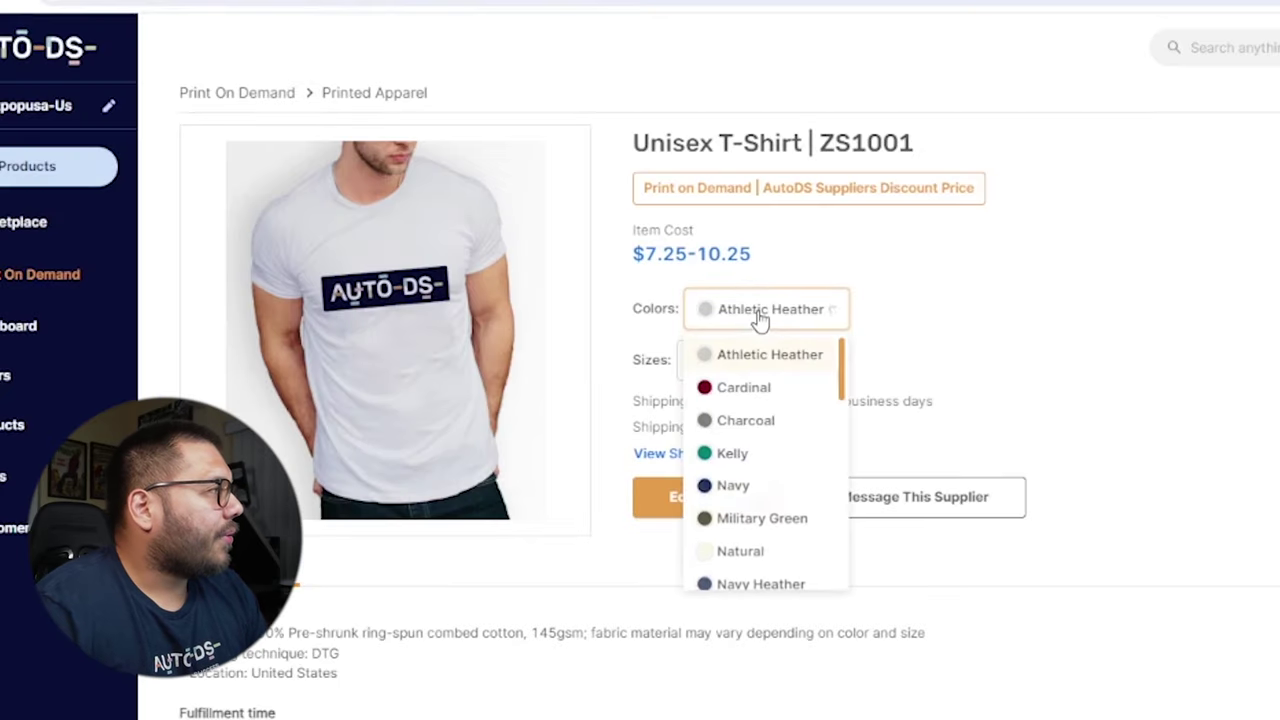
click(634, 359)
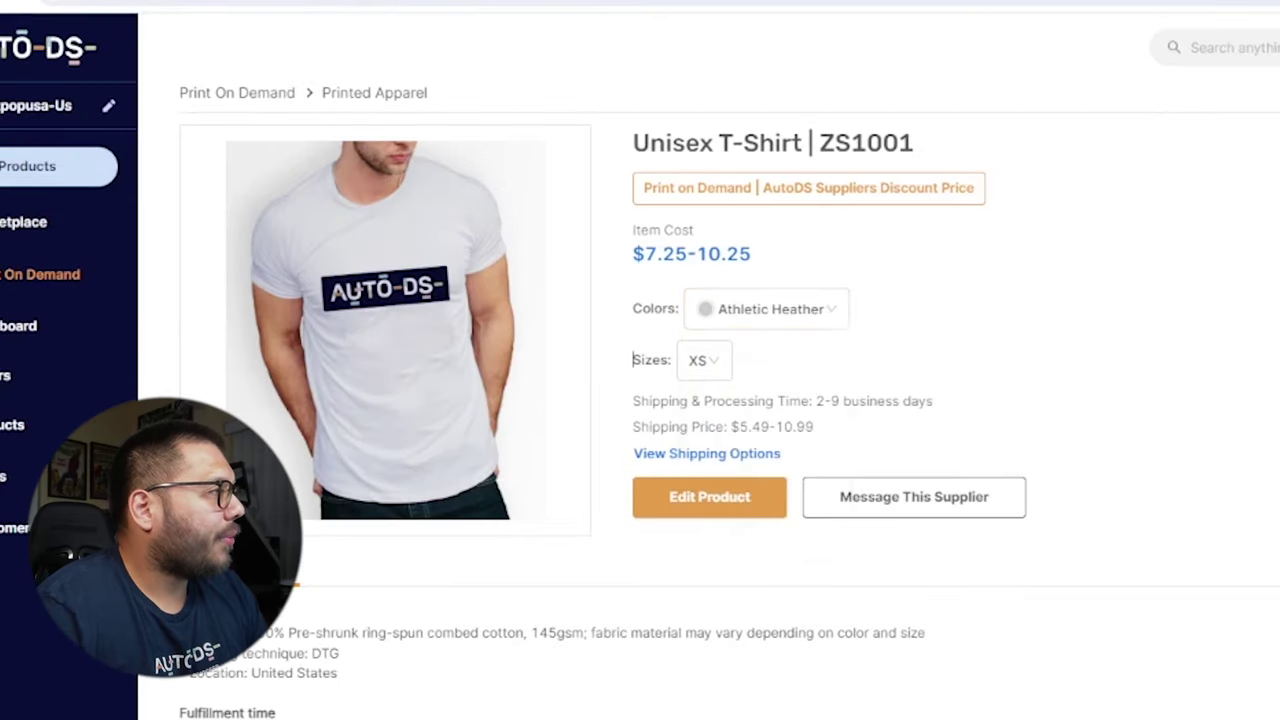
click(733, 510)
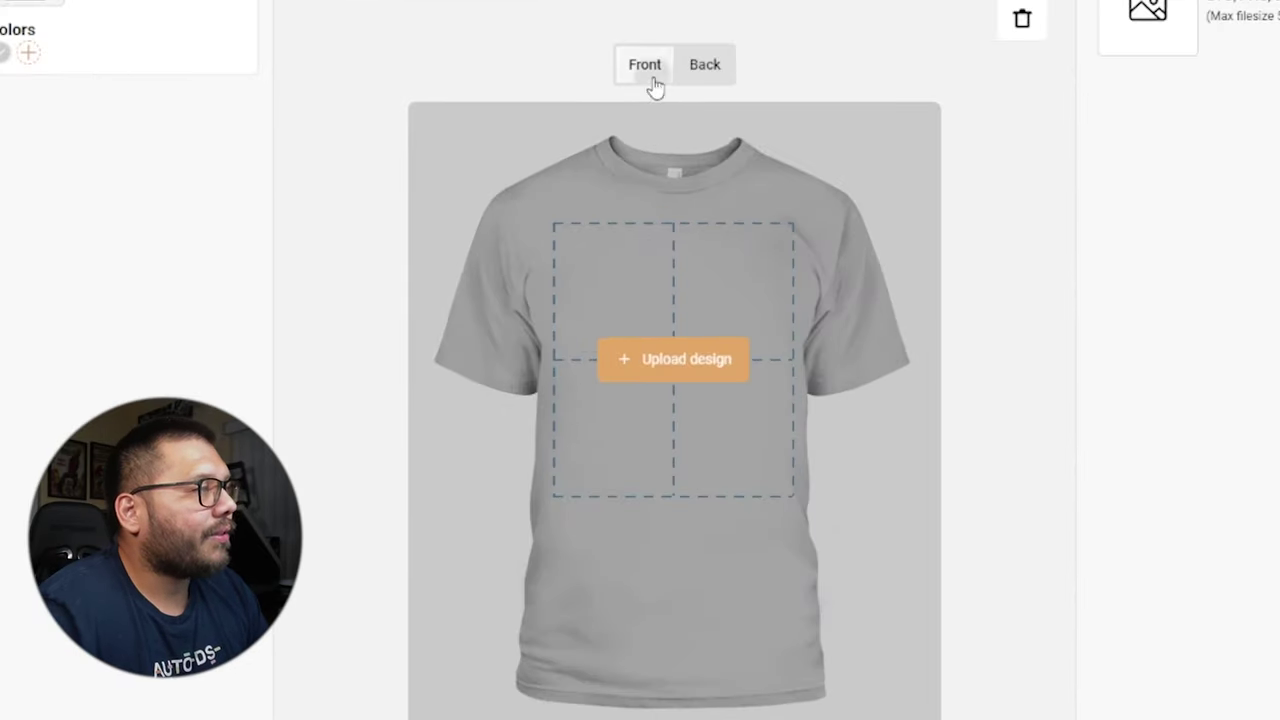
Upload the car design to the shirt front, shrink it to about 10.3" x 10.3" on the upper chest, and preview it
click(665, 372)
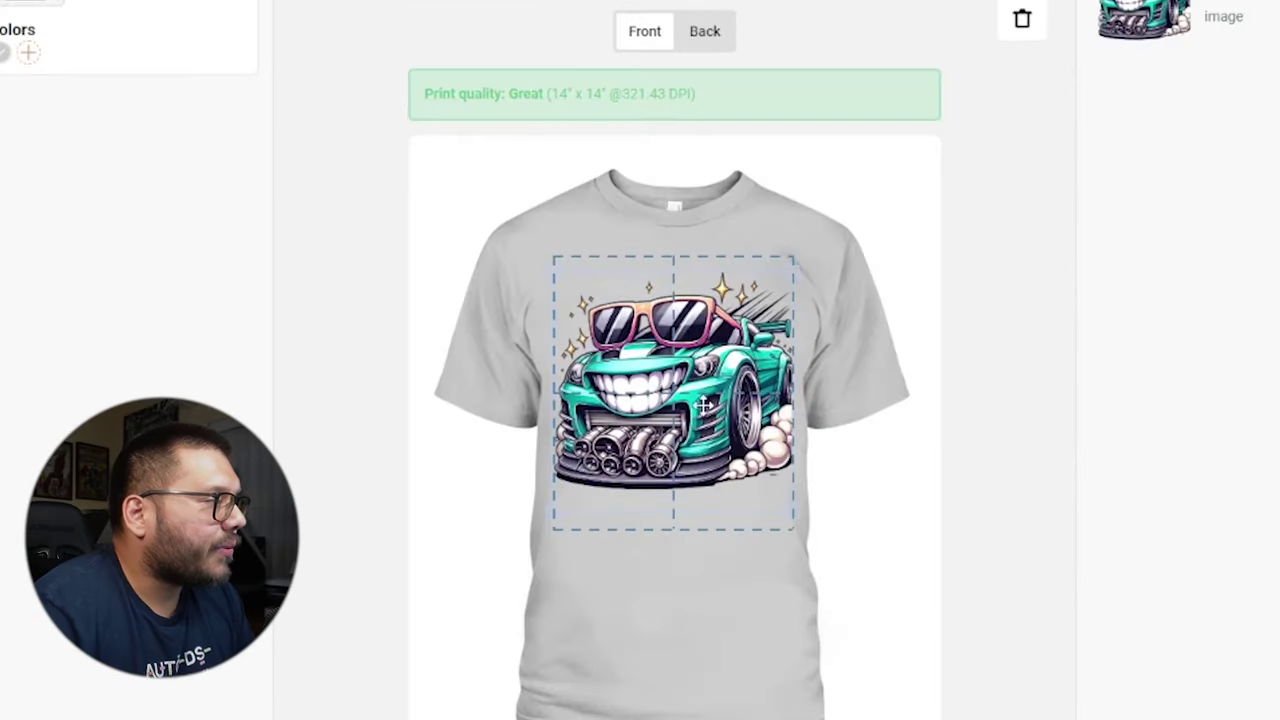
click(720, 424)
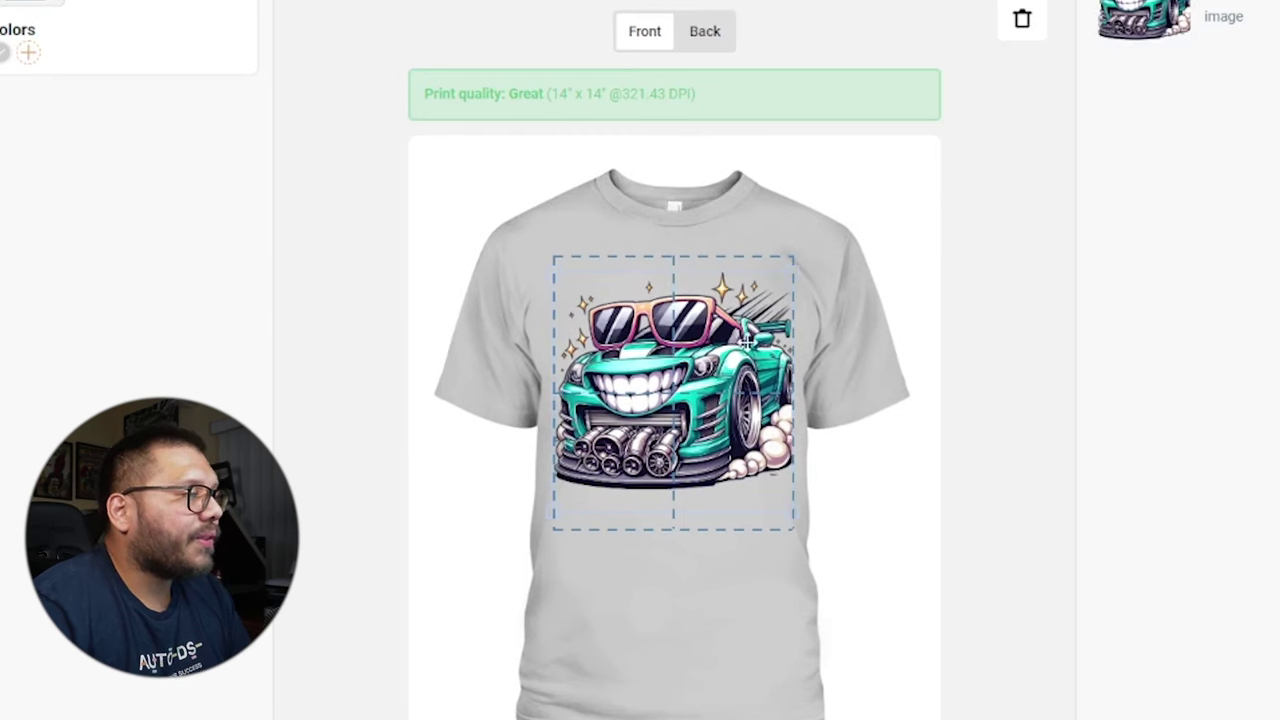
drag(792, 268, 729, 340)
drag(663, 398, 675, 364)
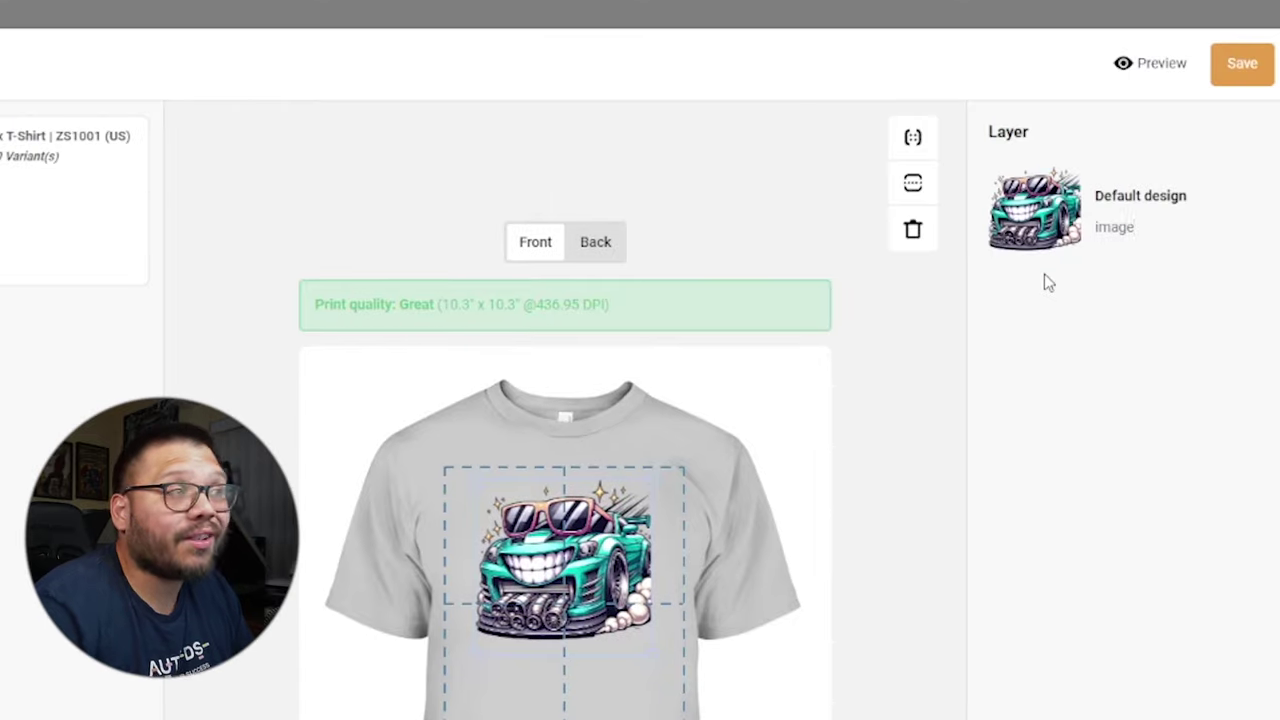
click(1258, 0)
click(1150, 64)
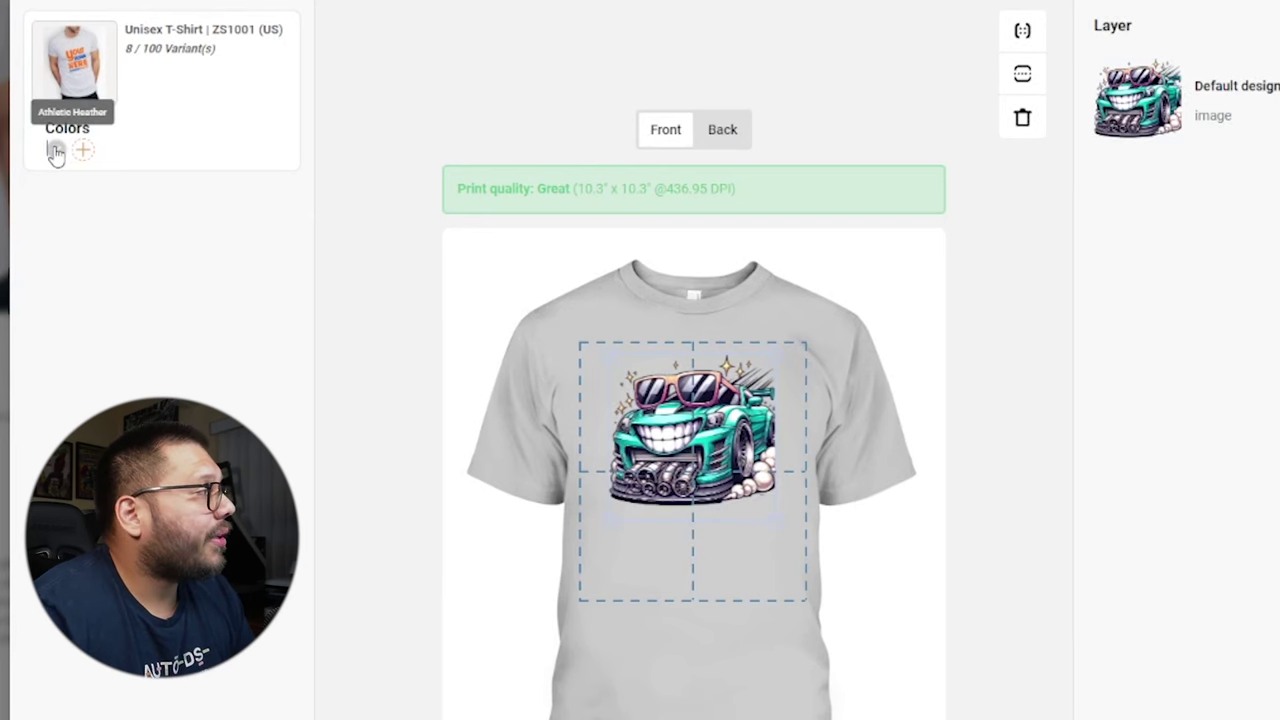
Add dark red (Cardinal), bright green and turquoise as extra color variants of the T-shirt
click(83, 152)
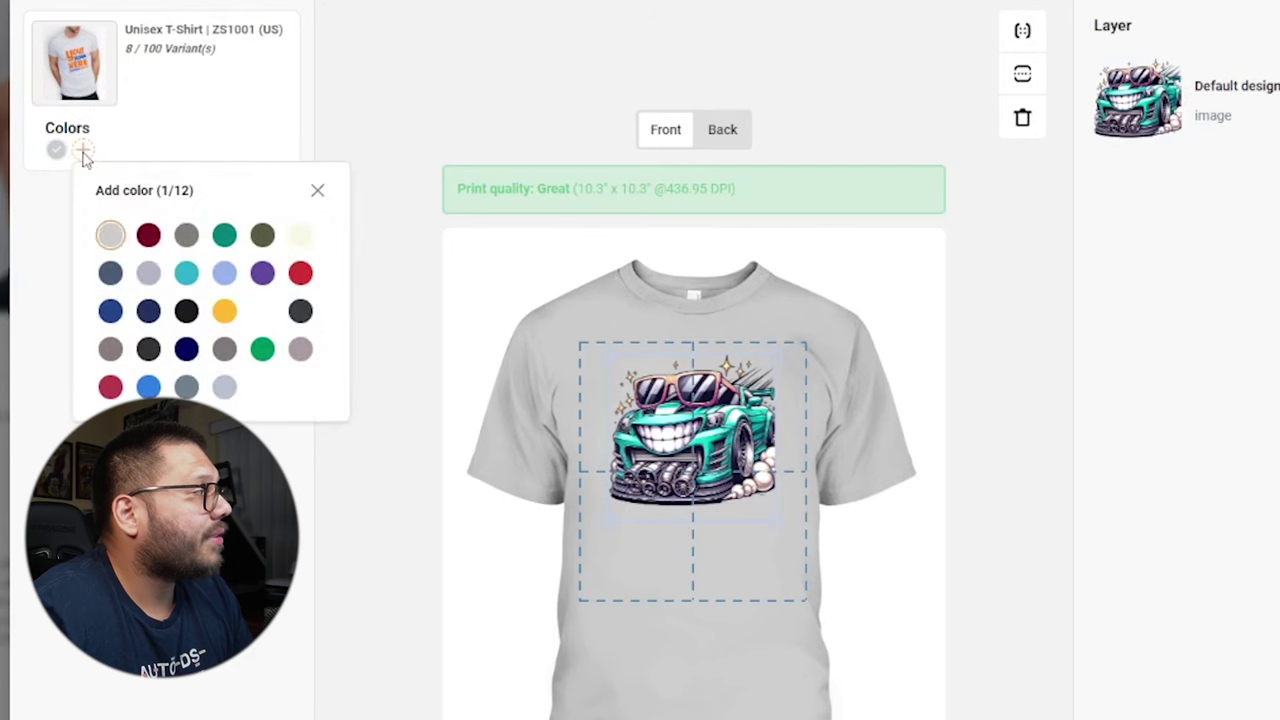
click(148, 234)
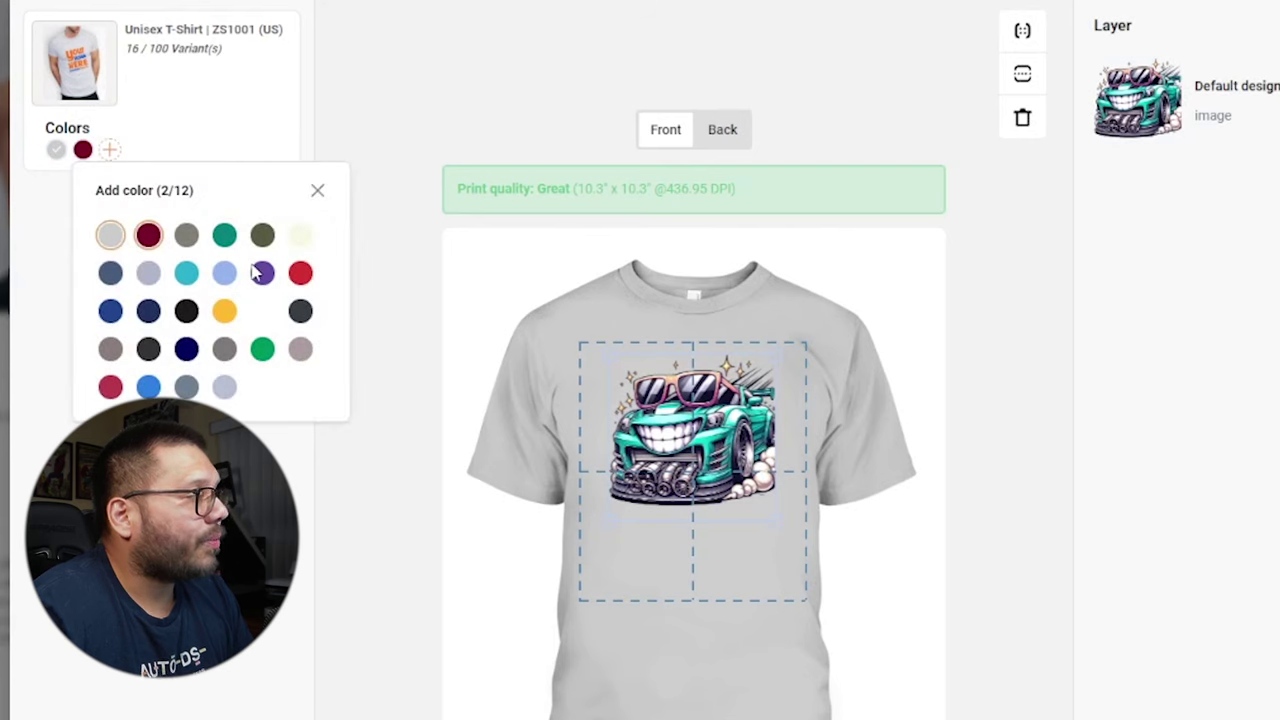
click(262, 349)
click(186, 272)
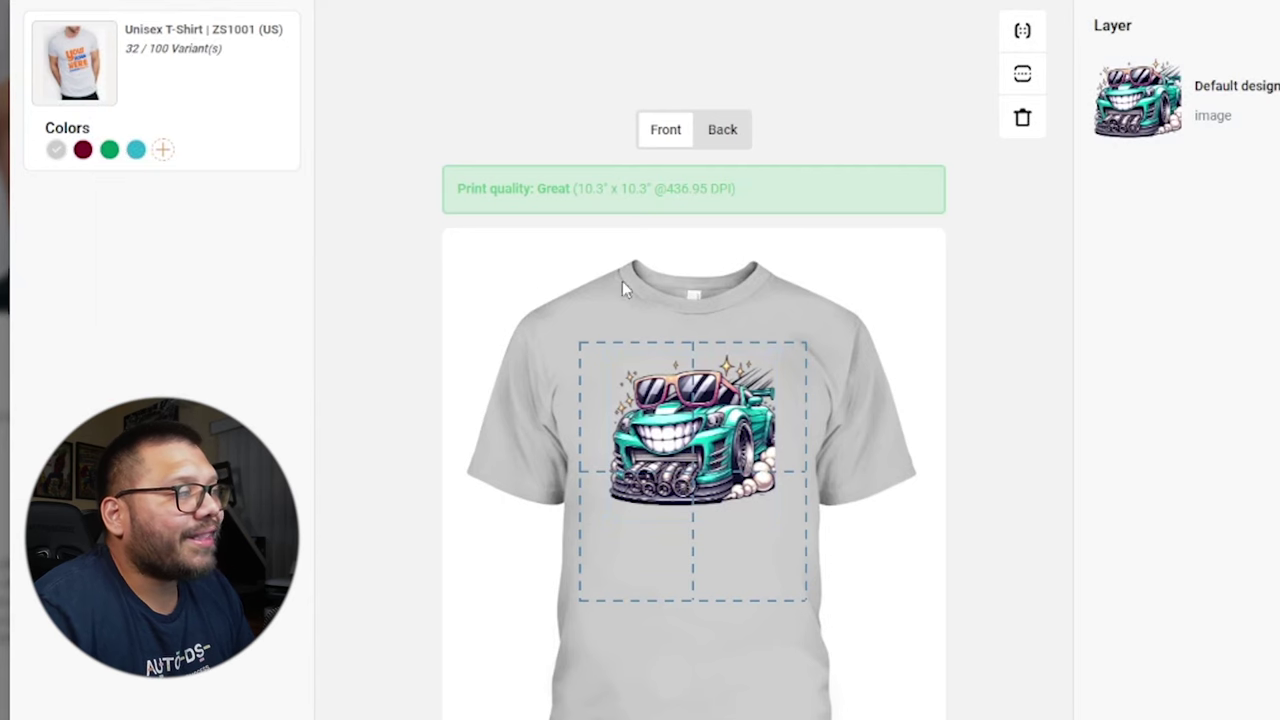
Check the car design on the dark red, green and turquoise shirts, and examine its print quality rating
click(83, 154)
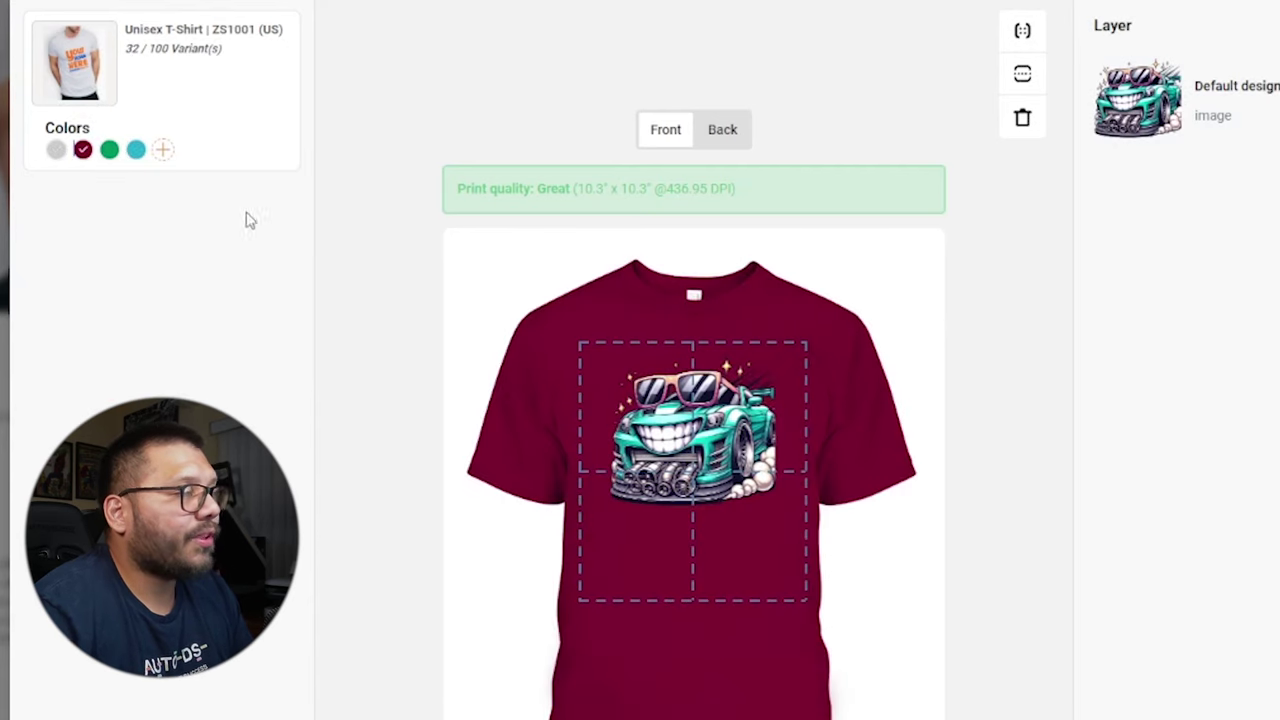
click(109, 149)
click(136, 149)
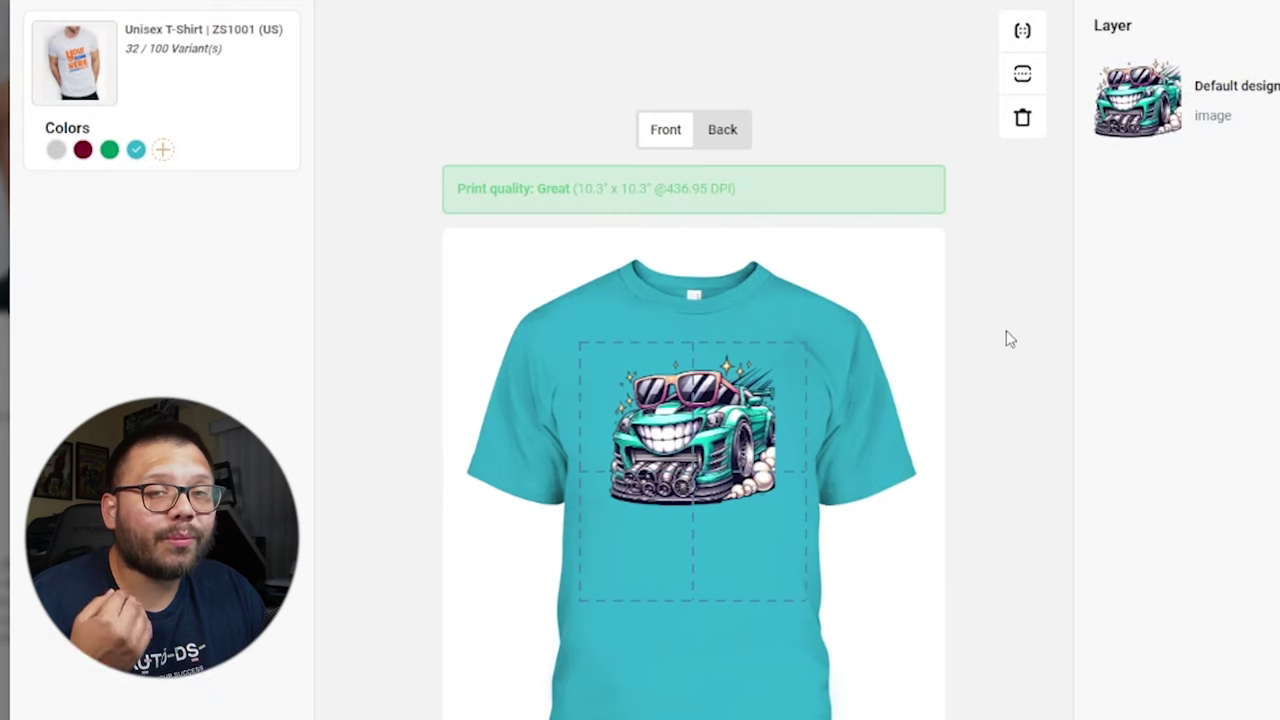
drag(457, 188, 754, 190)
click(791, 227)
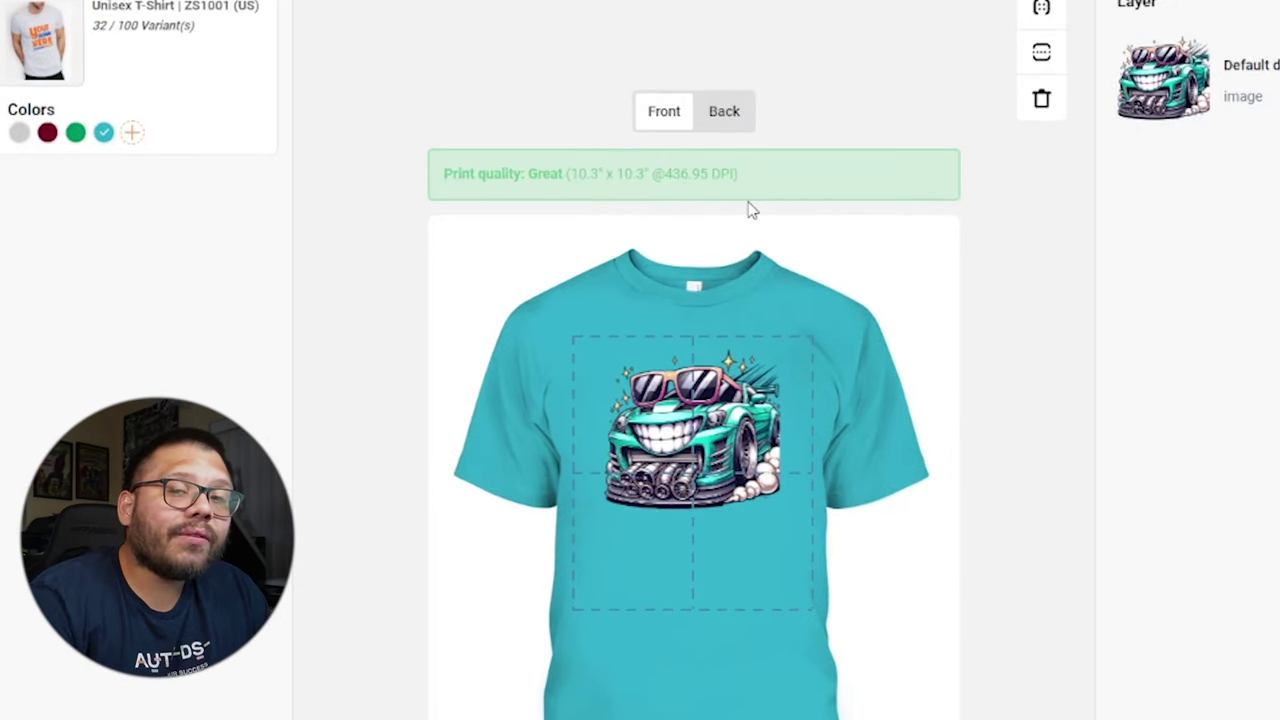